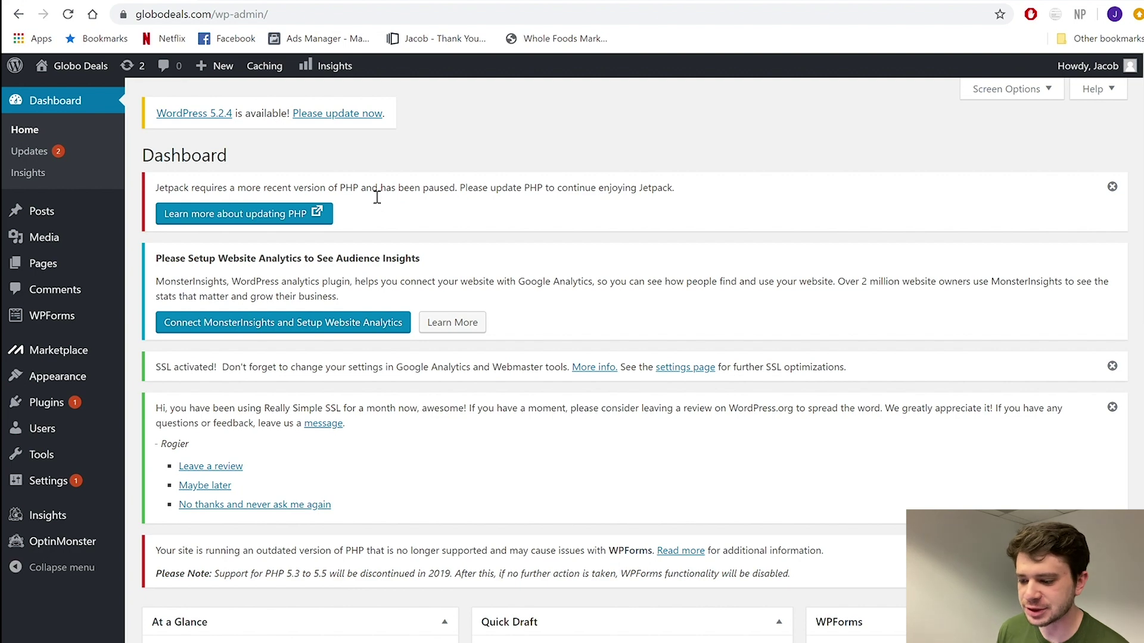
double_click(371, 194)
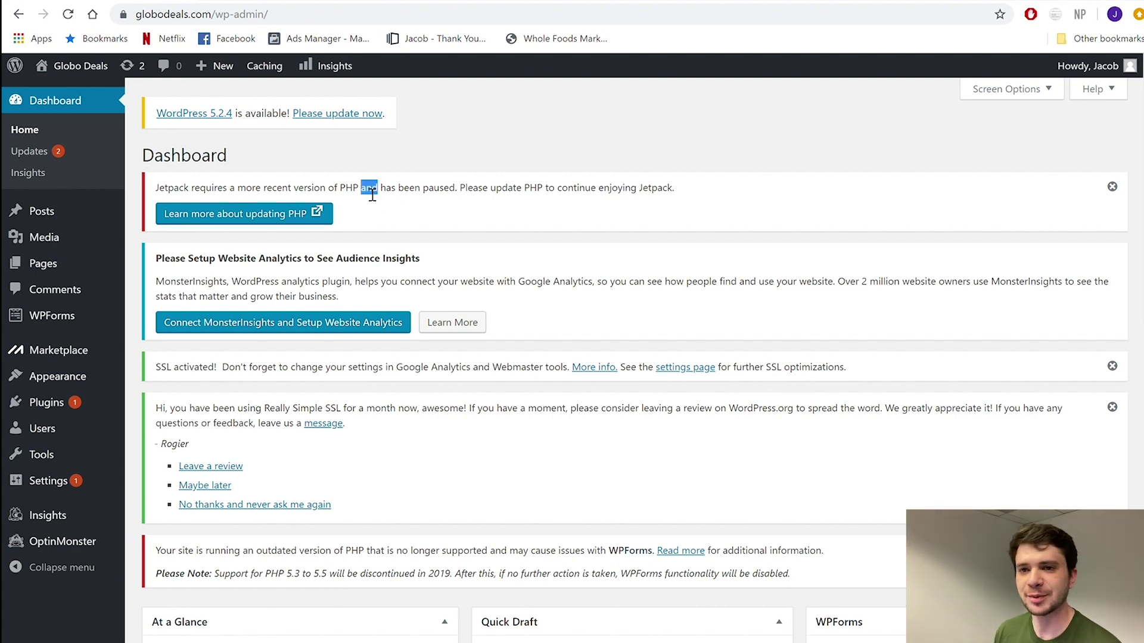
drag(372, 194, 389, 199)
triple_click(382, 192)
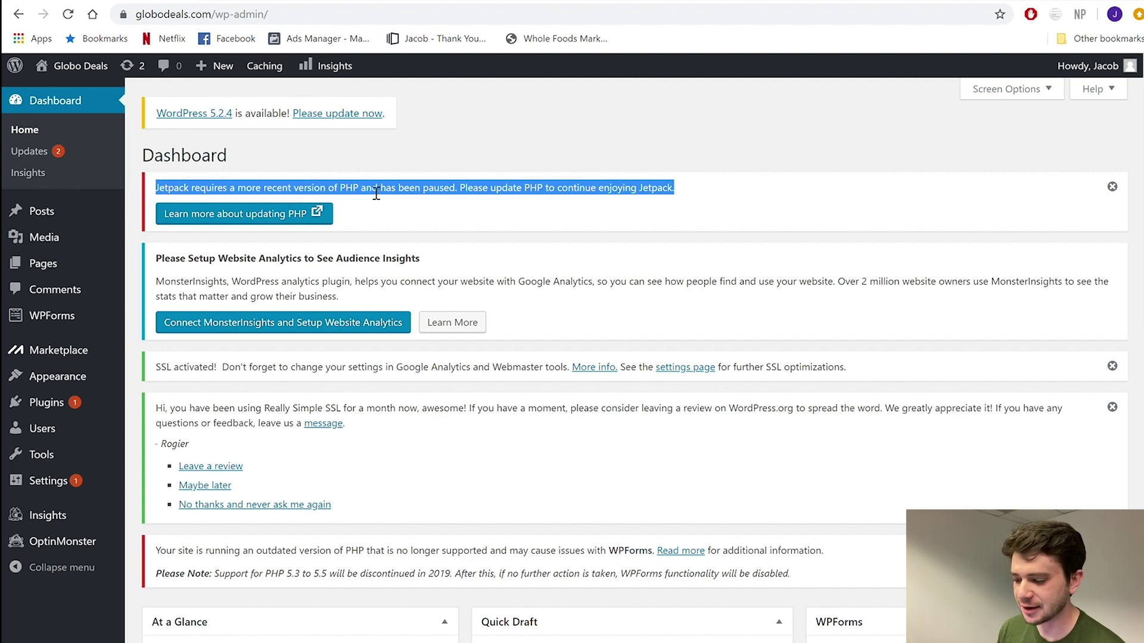
double_click(376, 194)
double_click(394, 193)
drag(388, 194, 382, 193)
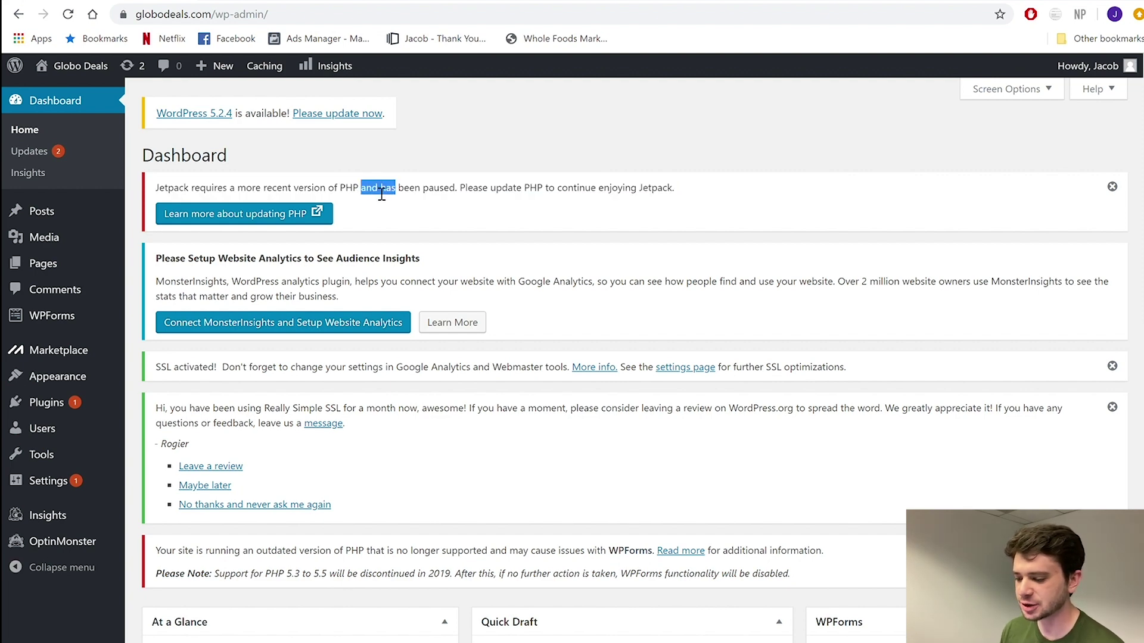
click(382, 193)
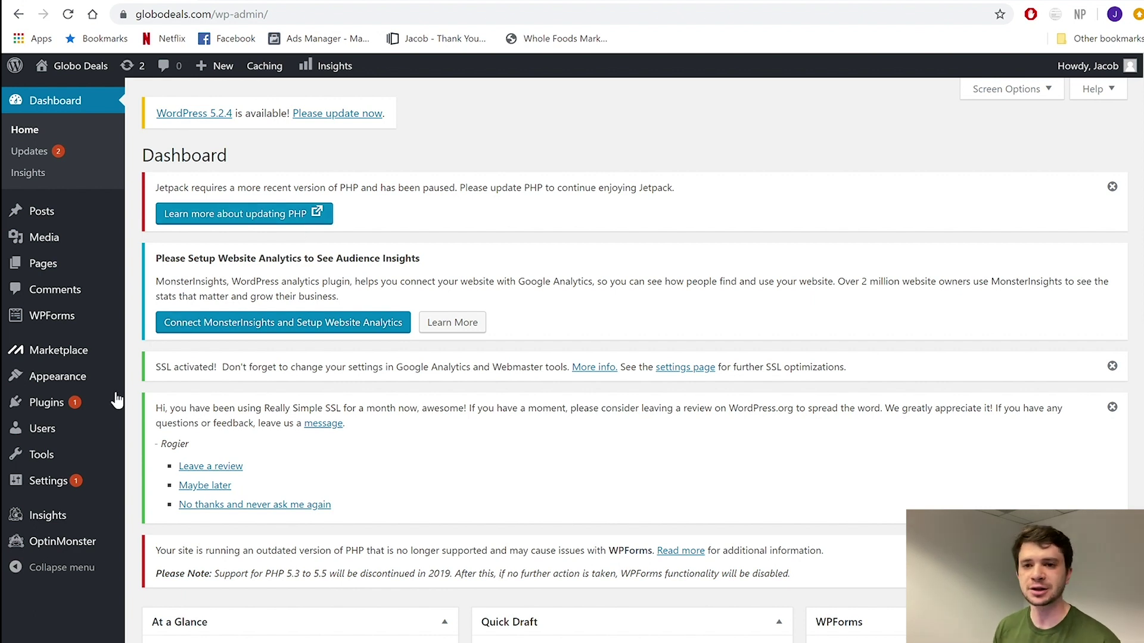
mouse_move(68, 462)
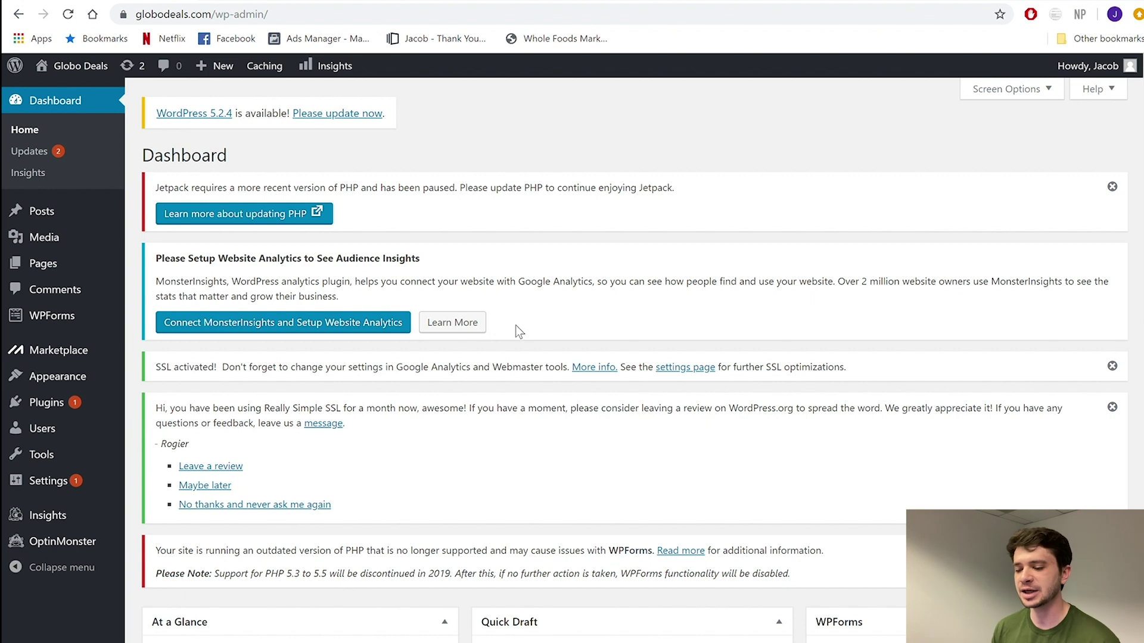
- Visit the live Globo Deals site and look through its home page, from the header and slider to the footer
click(81, 100)
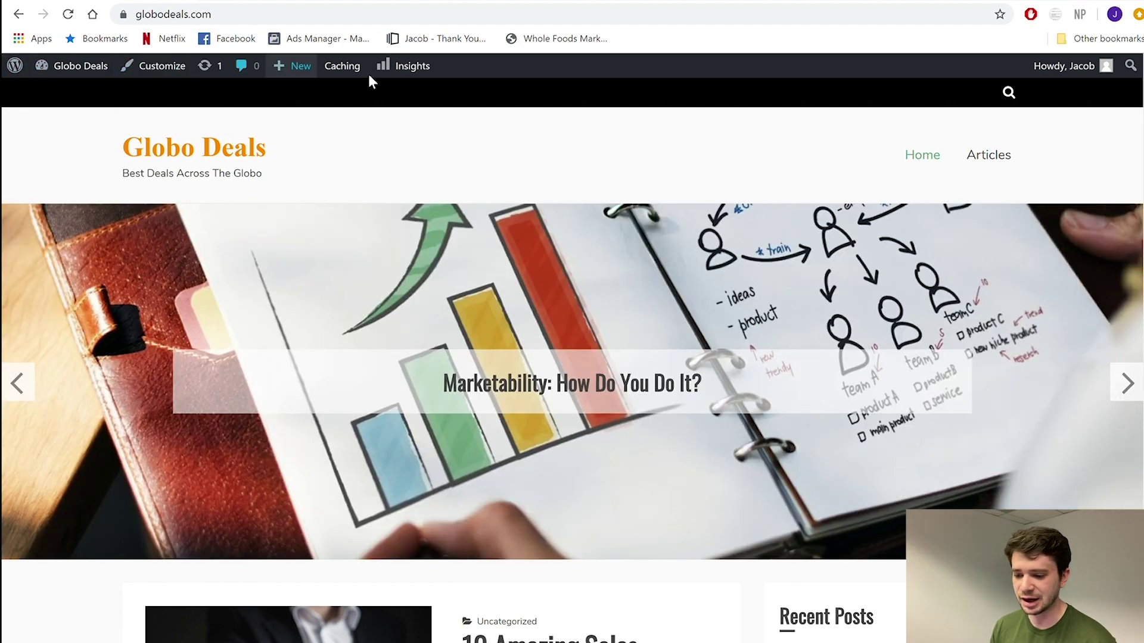
scroll(527, 162, down, 15)
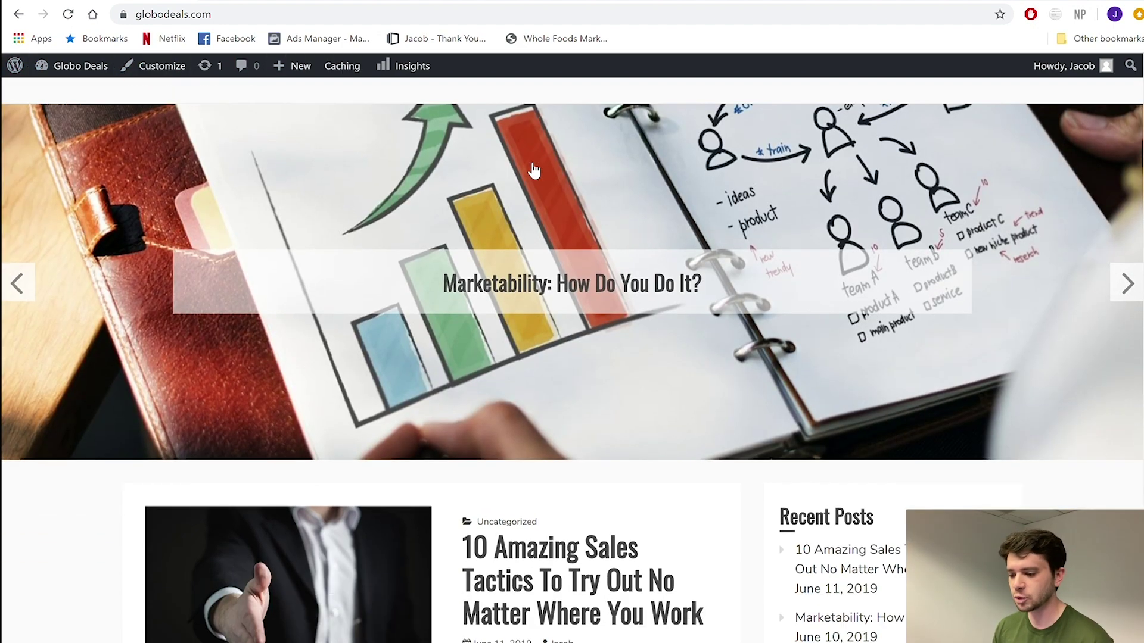
scroll(527, 164, down, 12)
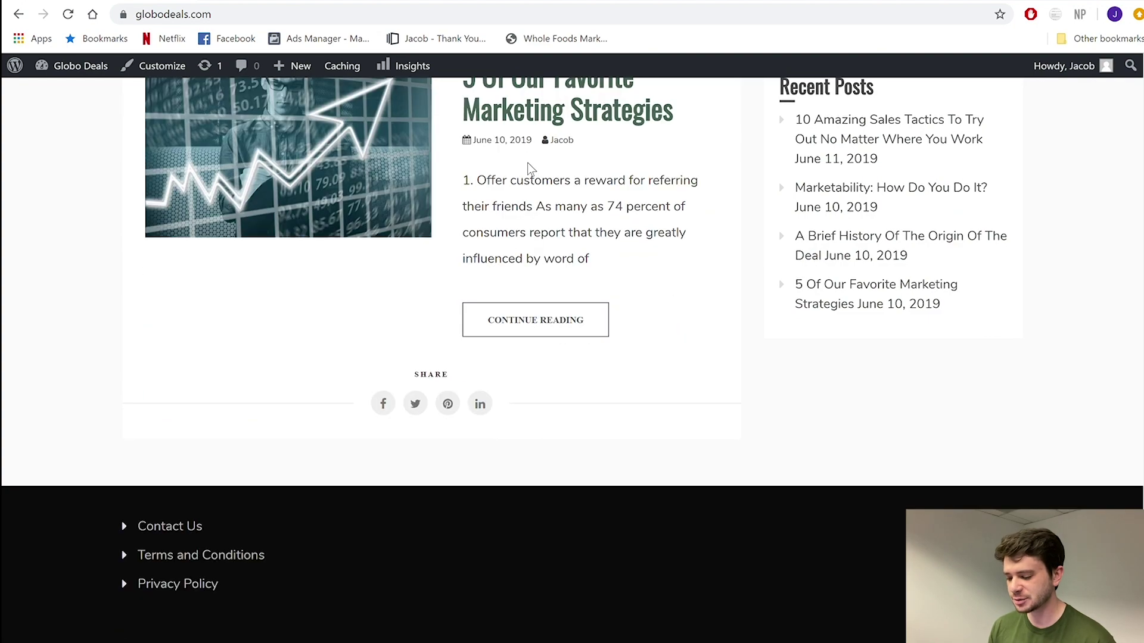
scroll(527, 164, up, 14)
scroll(527, 163, up, 13)
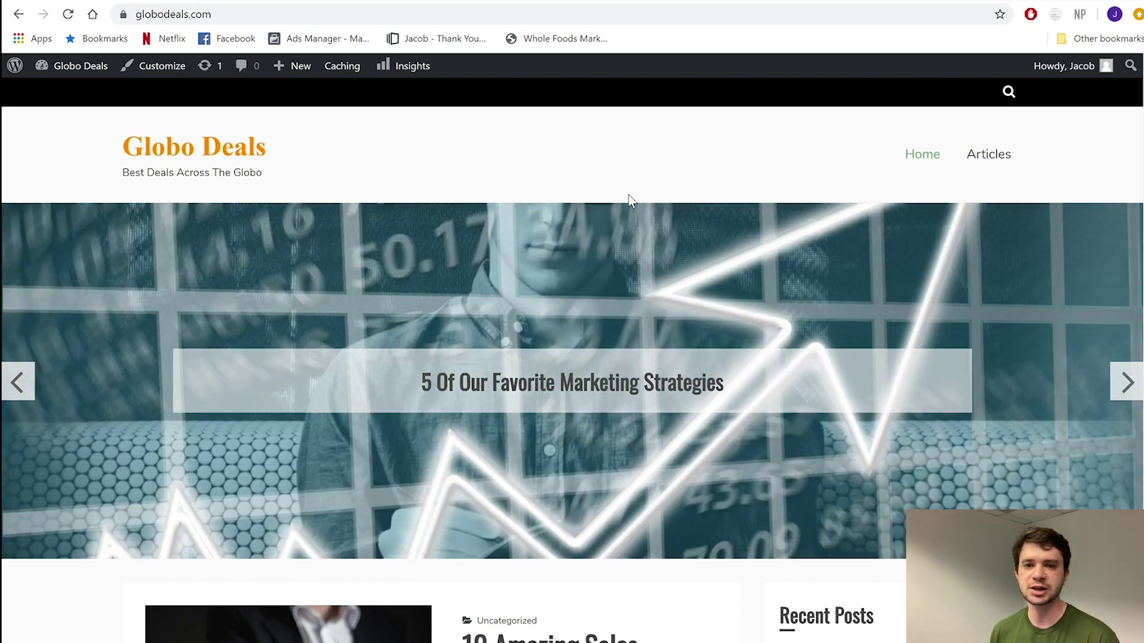
scroll(816, 148, down, 1)
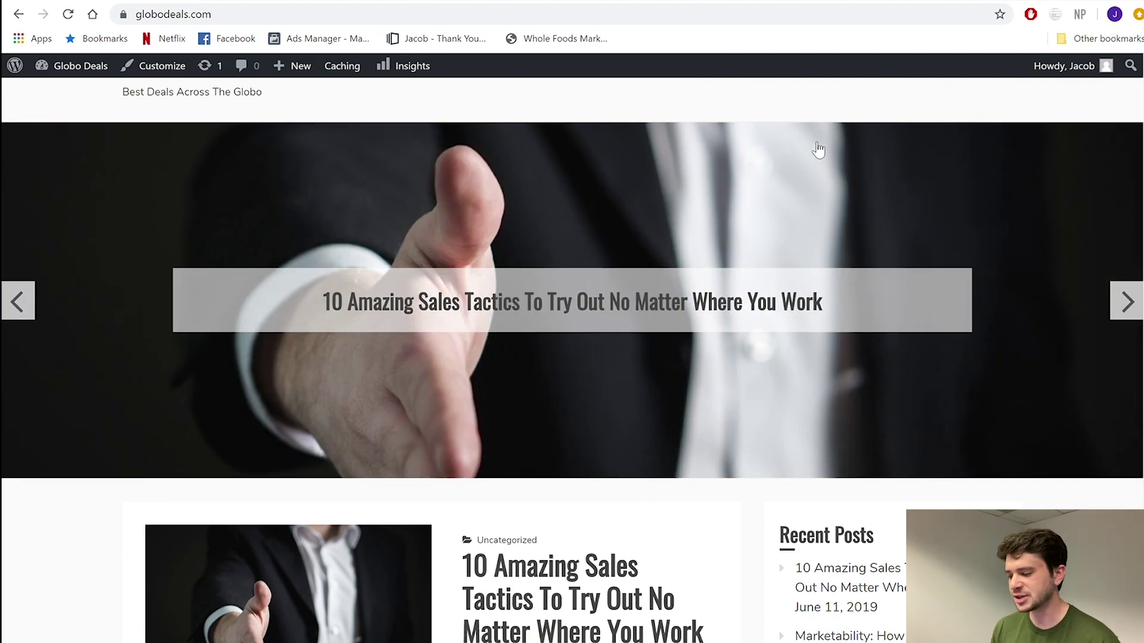
scroll(818, 149, down, 1)
scroll(817, 148, up, 2)
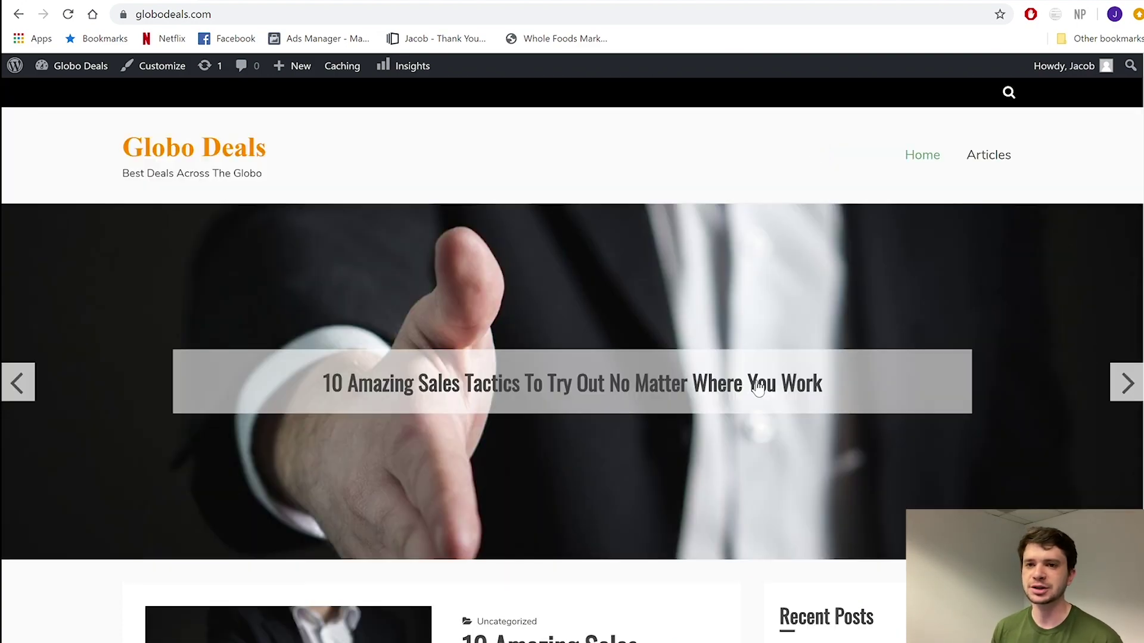
scroll(757, 388, down, 2)
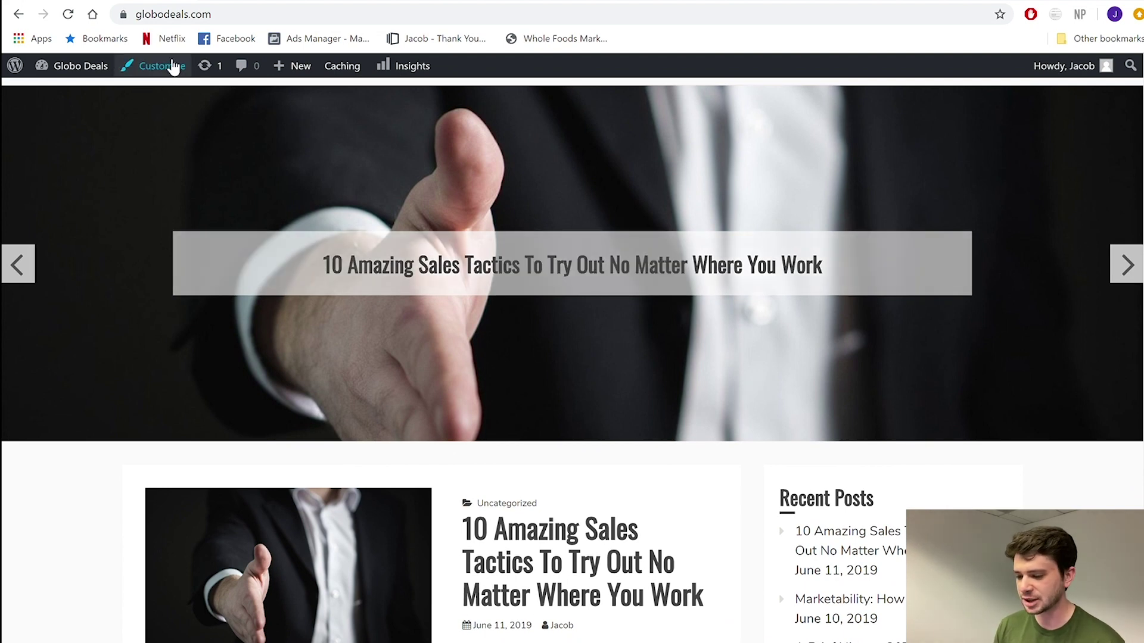
- Return to the site's admin dashboard and look over its notices and widgets
mouse_move(75, 77)
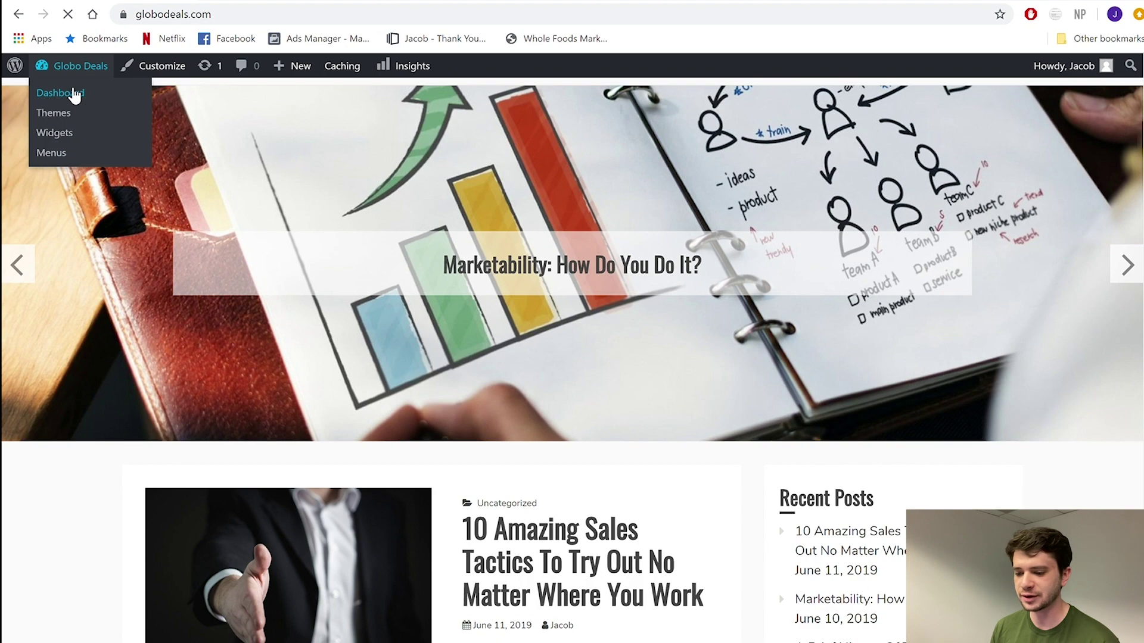
click(75, 95)
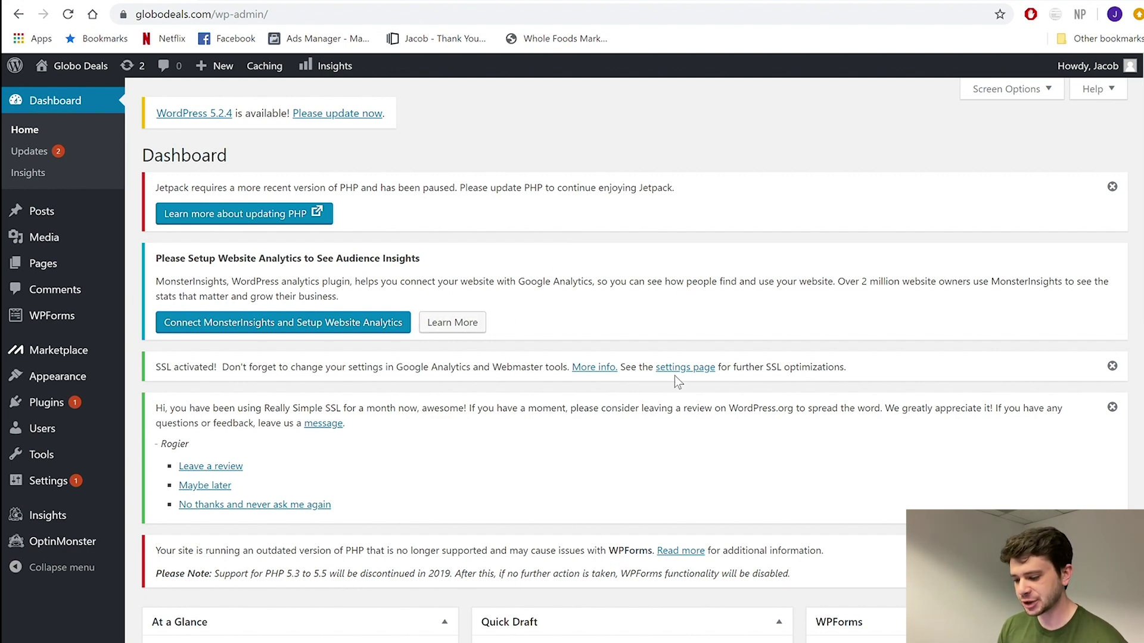
scroll(648, 320, down, 10)
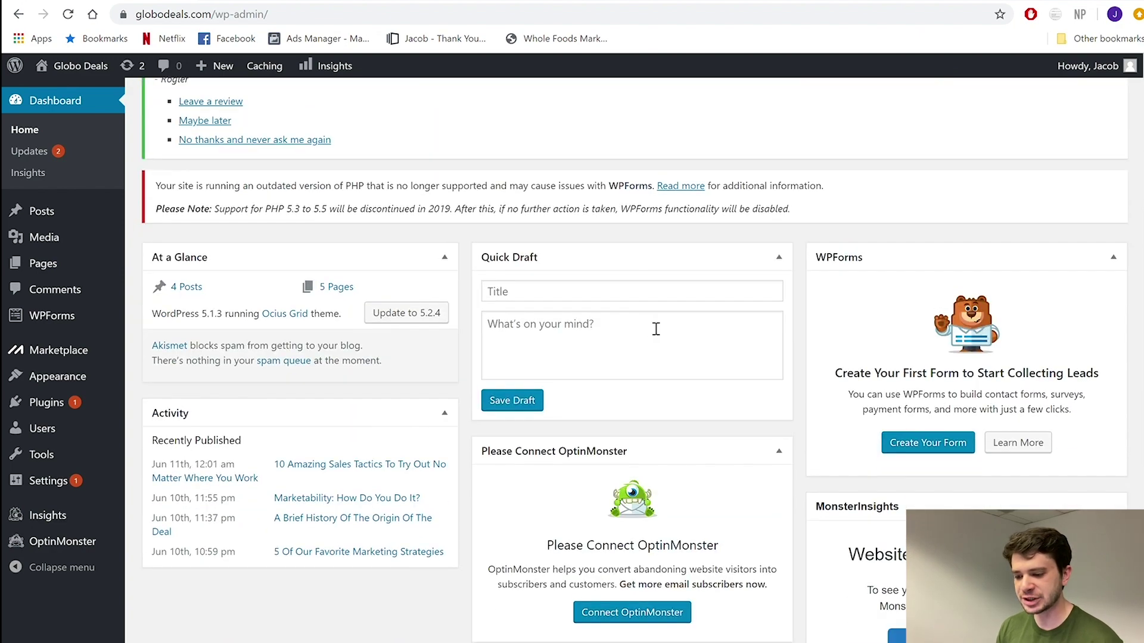
scroll(655, 328, down, 1)
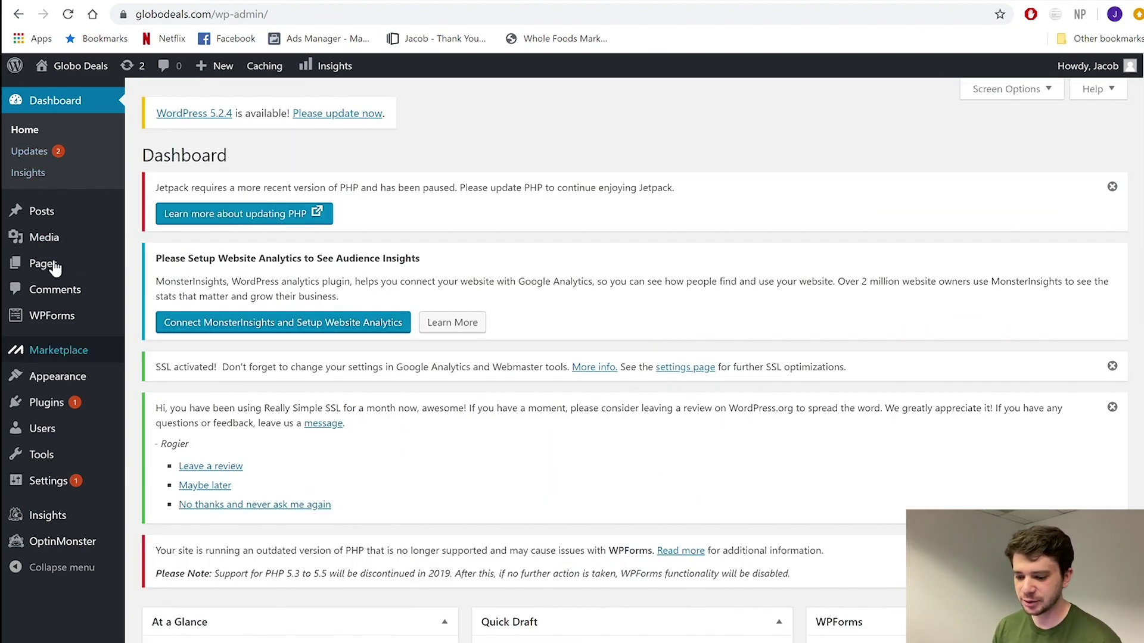
- Open the site's Themes page and look through the installed themes
mouse_move(103, 378)
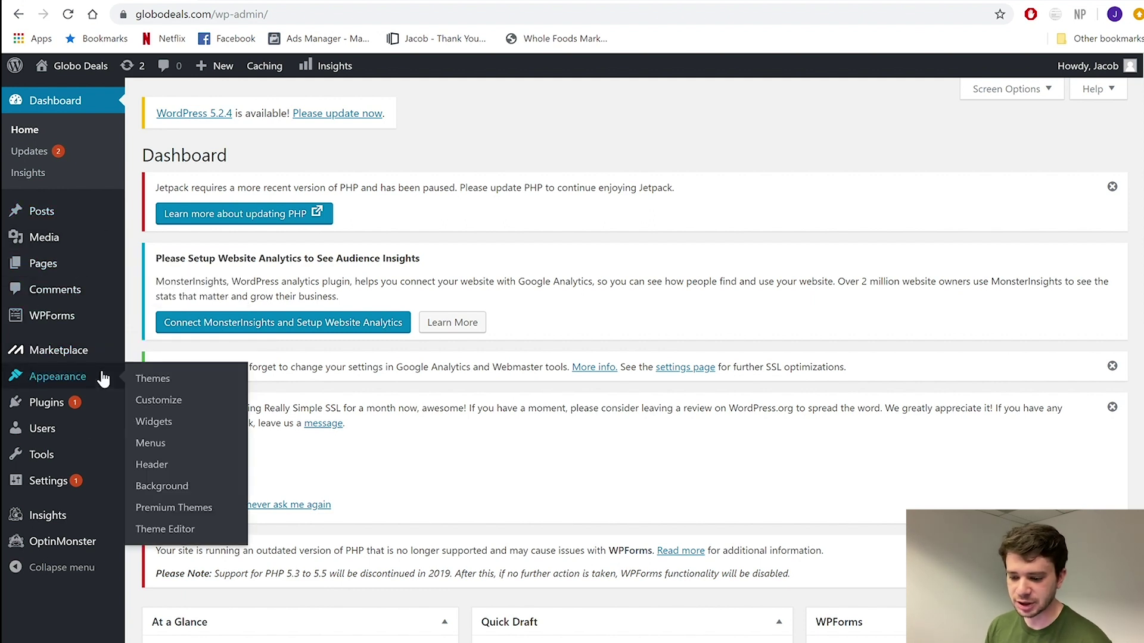
mouse_move(69, 397)
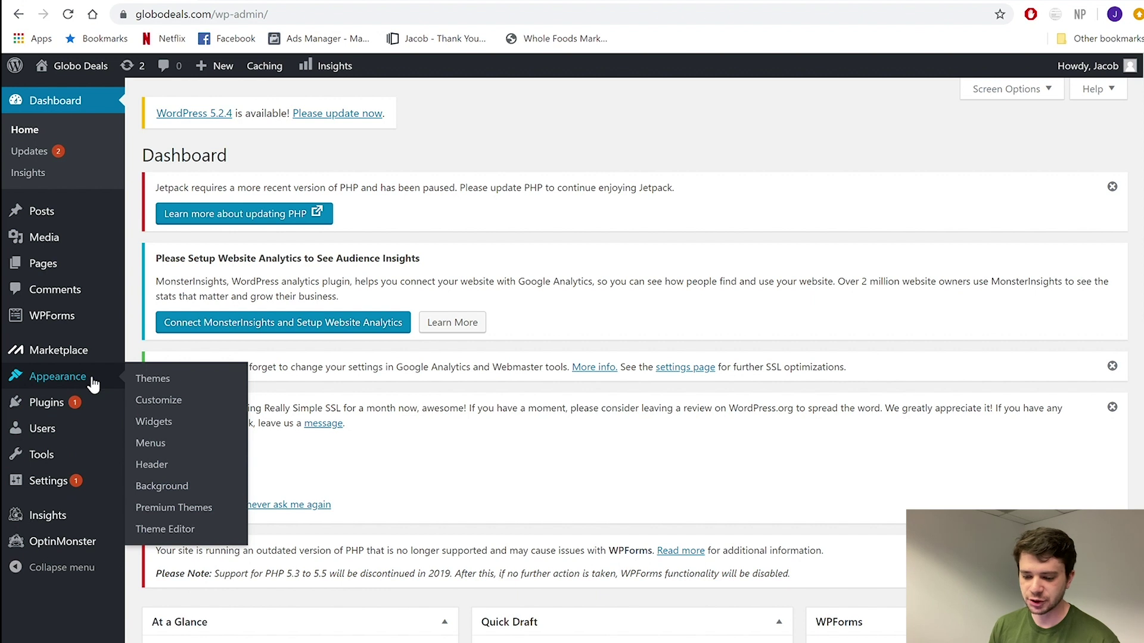
click(173, 387)
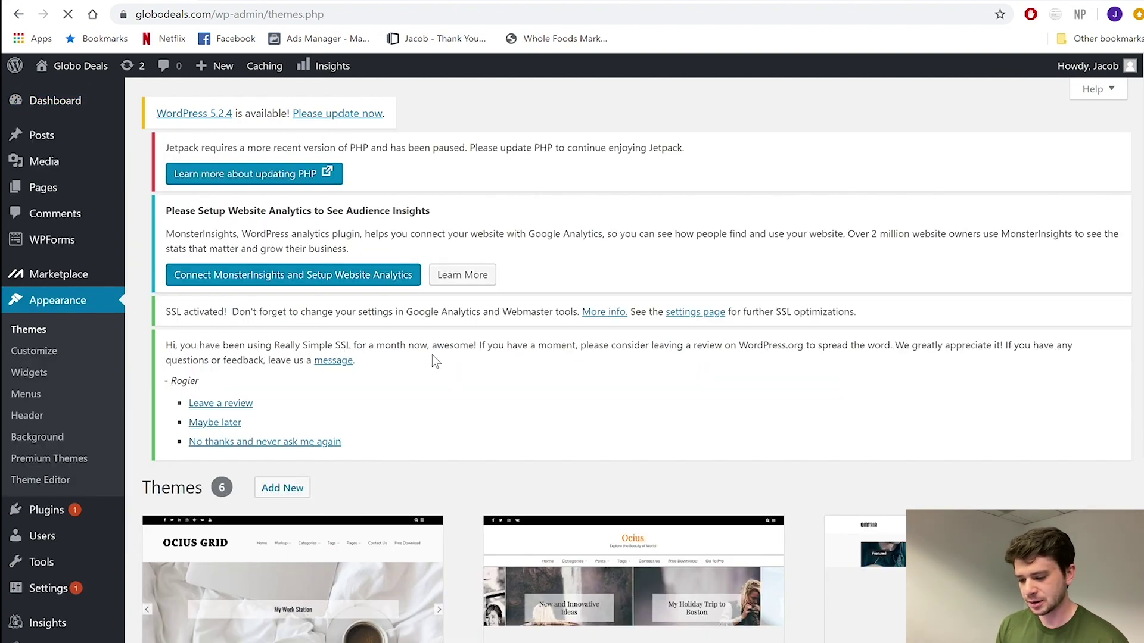
scroll(638, 306, down, 1)
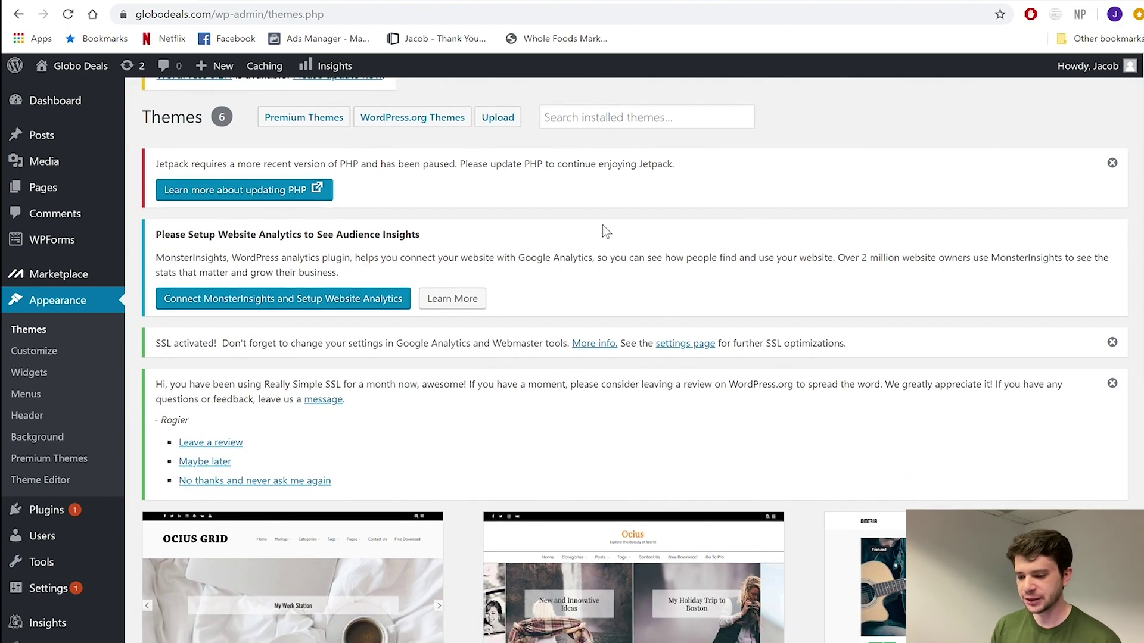
scroll(633, 210, down, 1)
scroll(632, 205, down, 5)
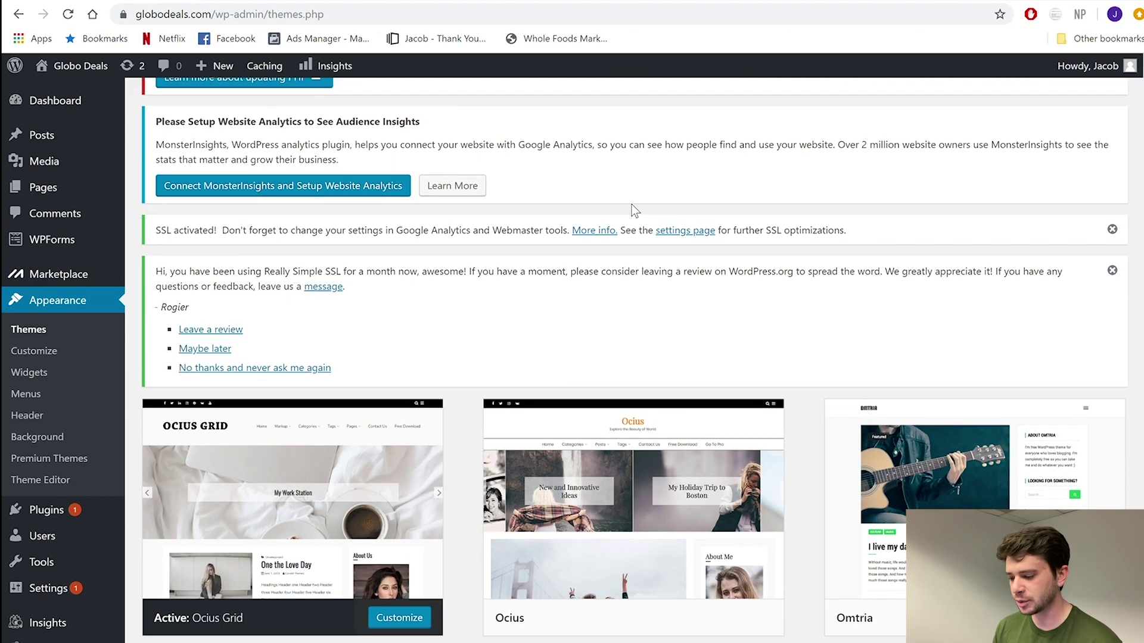
scroll(636, 211, down, 1)
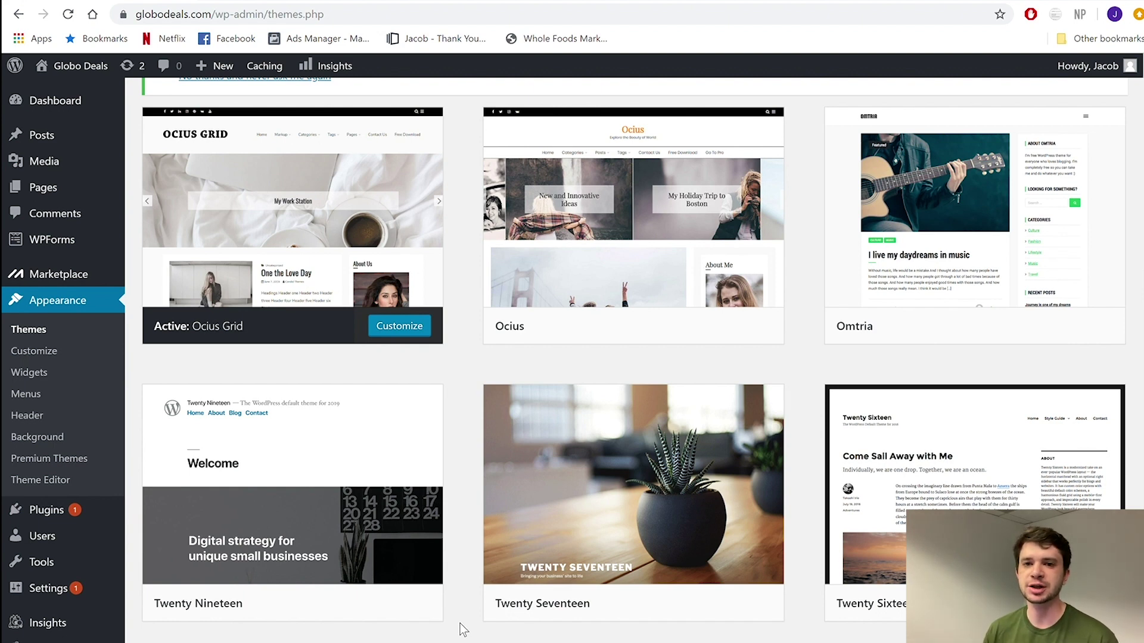
scroll(463, 630, up, 1)
scroll(463, 630, up, 7)
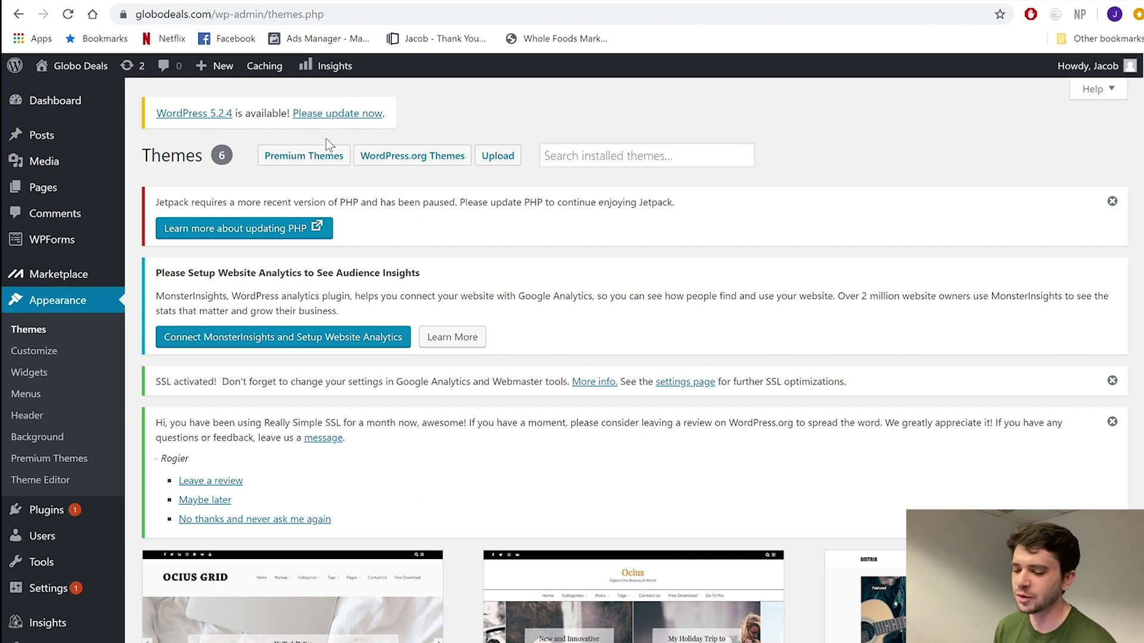
- Open the premium themes in the MOJO Marketplace and browse the WordPress themes on offer and their prices
click(320, 162)
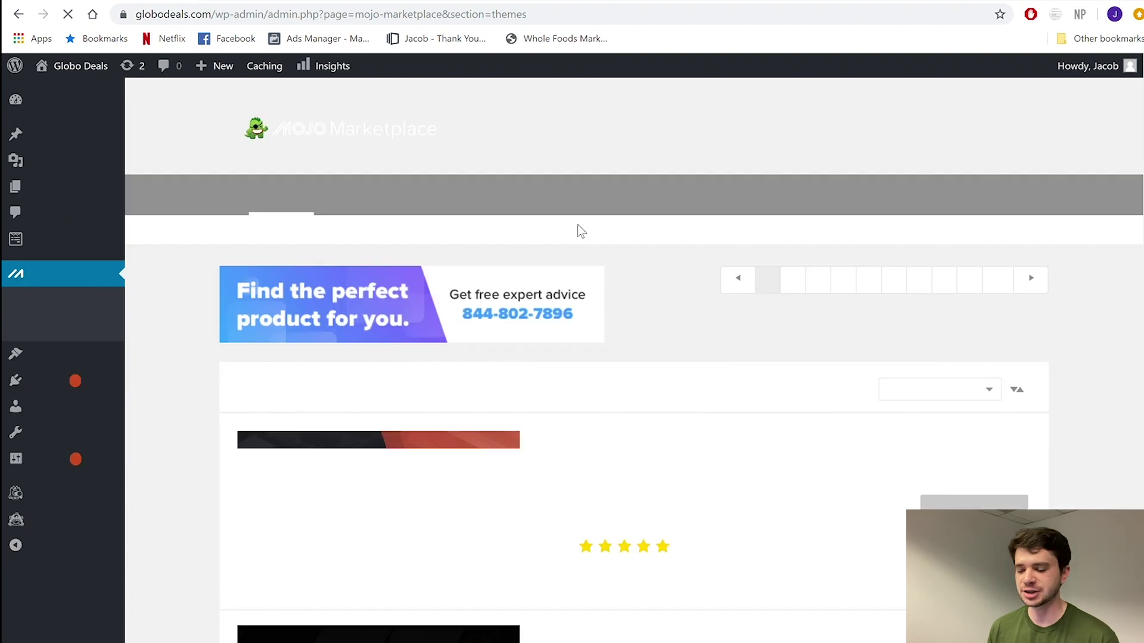
scroll(893, 345, down, 1)
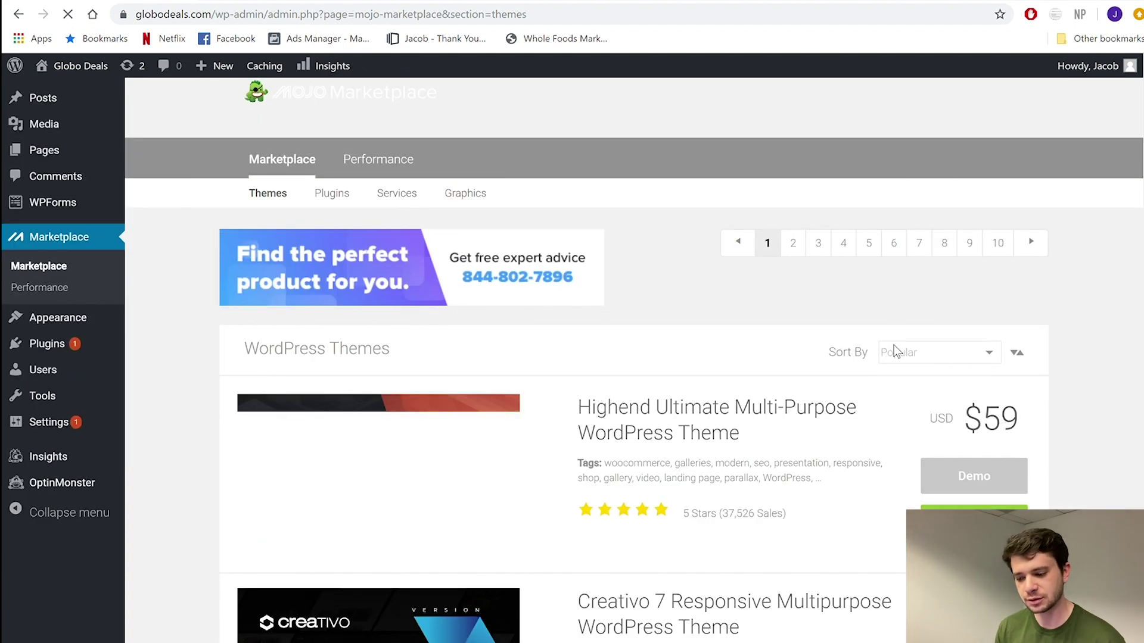
scroll(893, 345, down, 1)
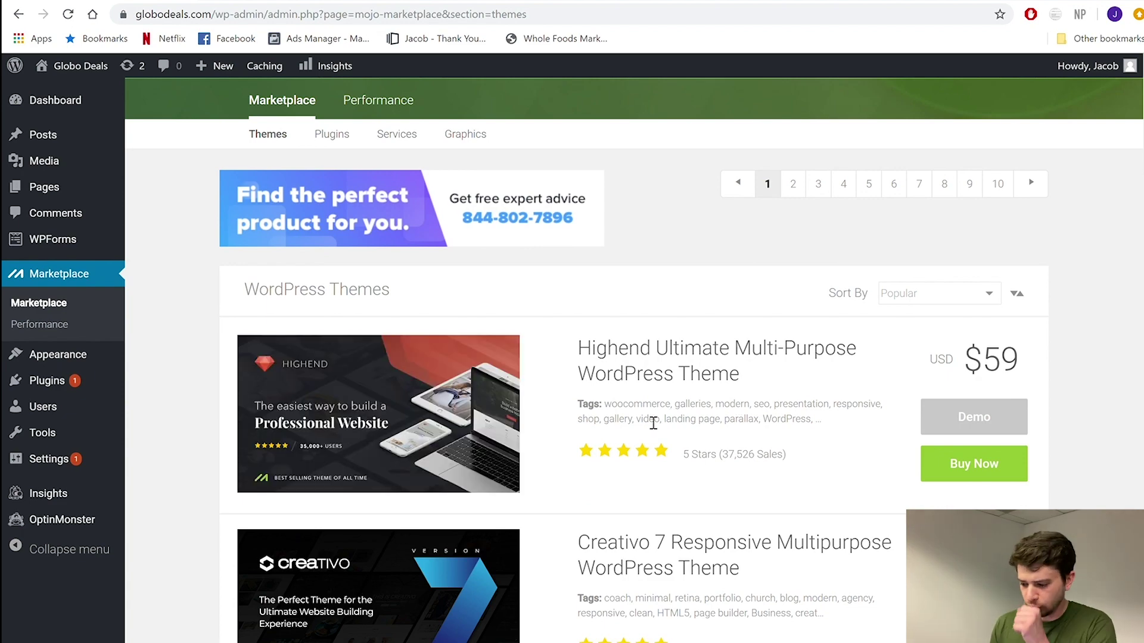
scroll(899, 360, down, 1)
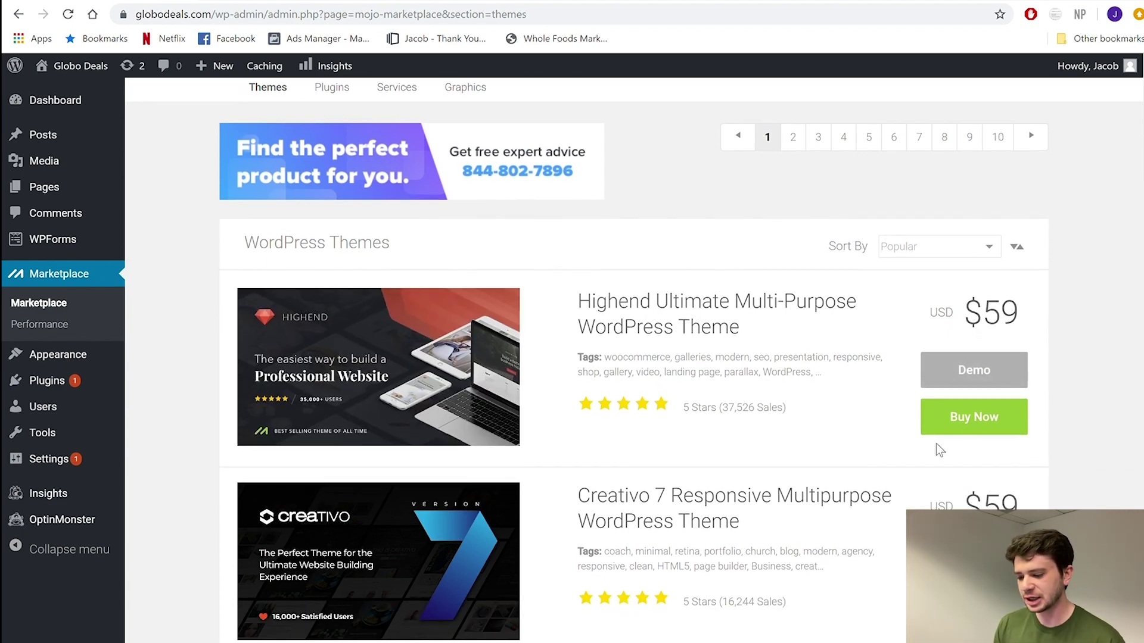
scroll(937, 450, down, 1)
scroll(938, 450, down, 8)
scroll(938, 450, up, 12)
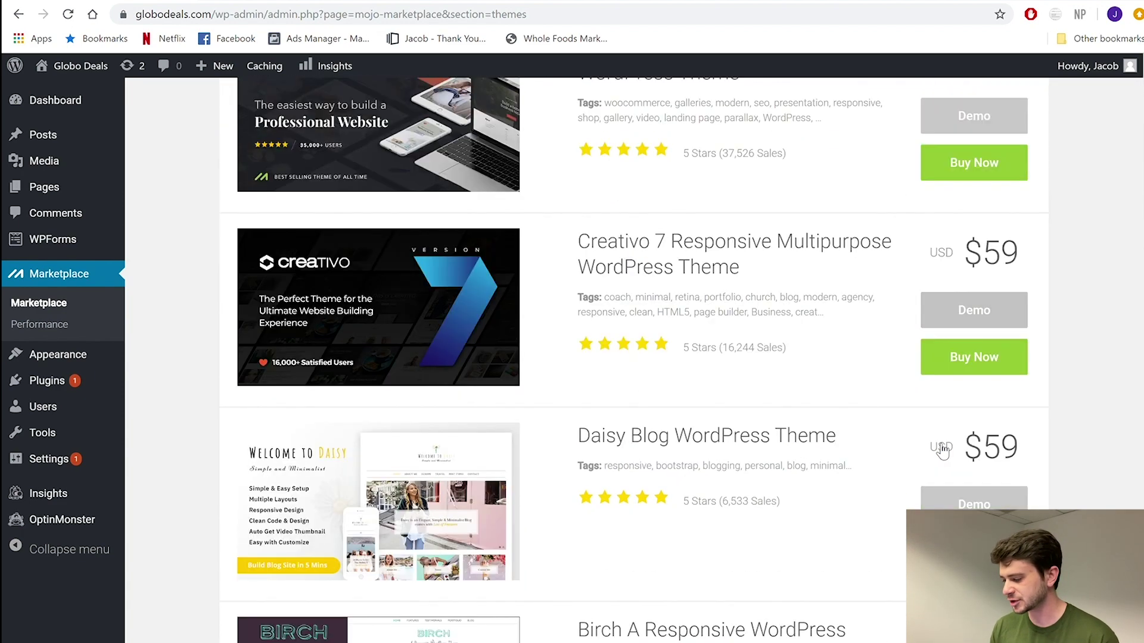
scroll(935, 444, down, 20)
scroll(935, 443, up, 20)
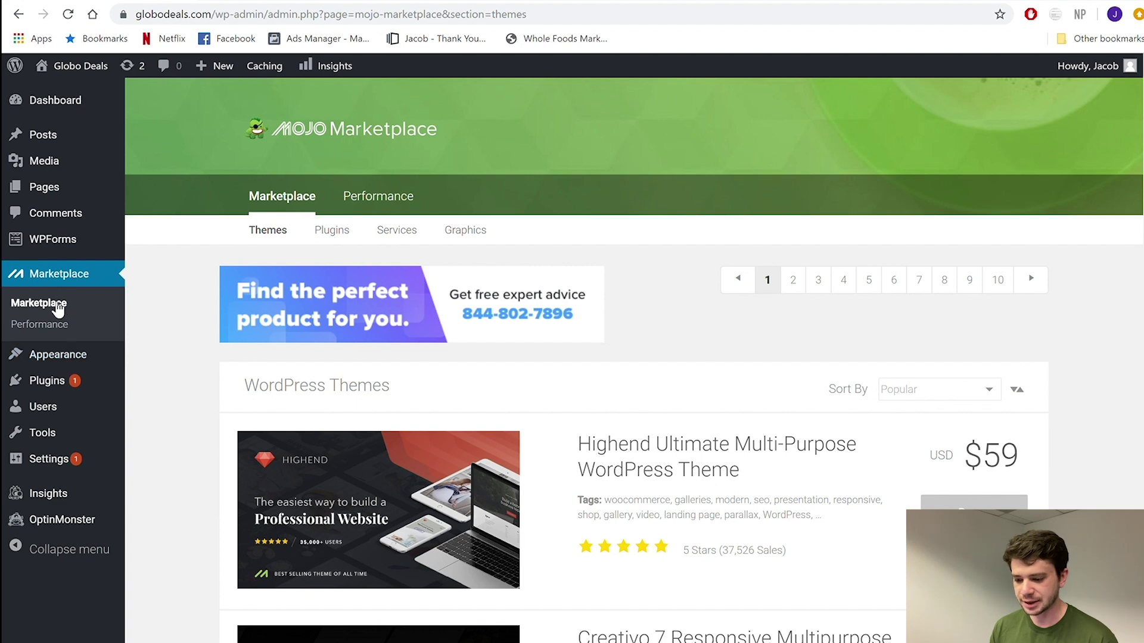
- Go back to the installed themes and open the page for adding a new theme
click(57, 307)
mouse_move(88, 360)
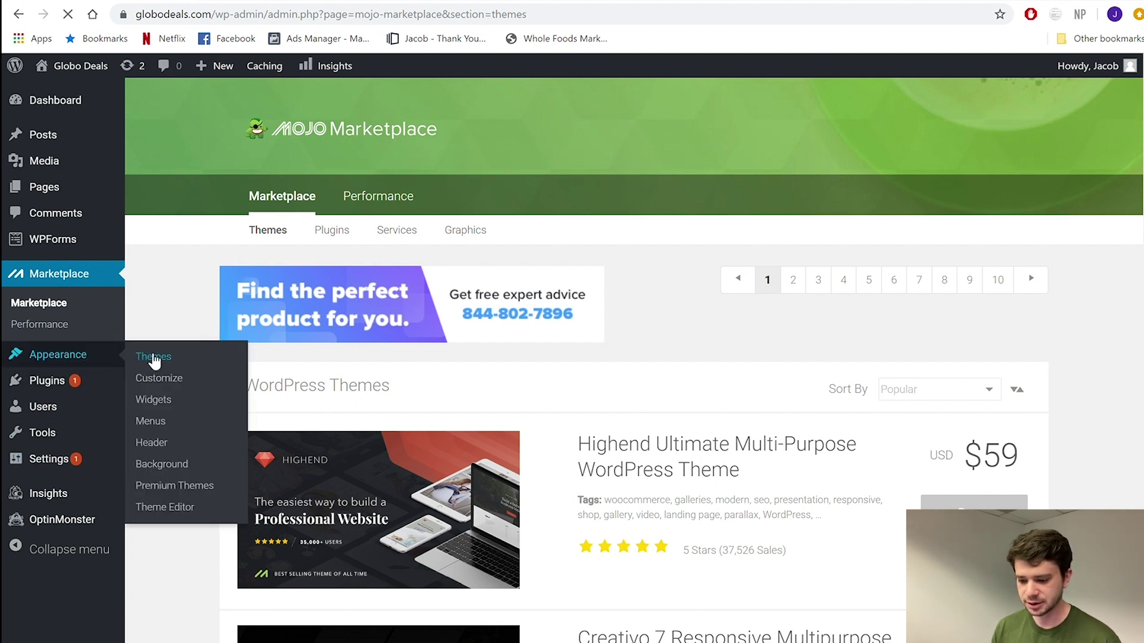
click(154, 358)
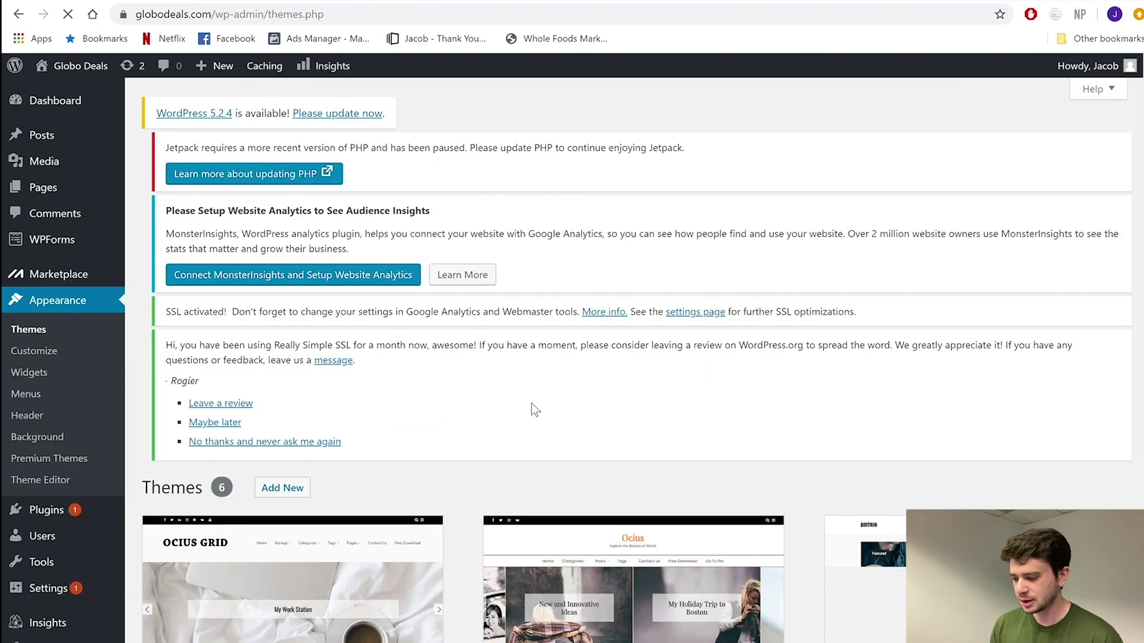
scroll(531, 403, down, 1)
scroll(531, 403, down, 5)
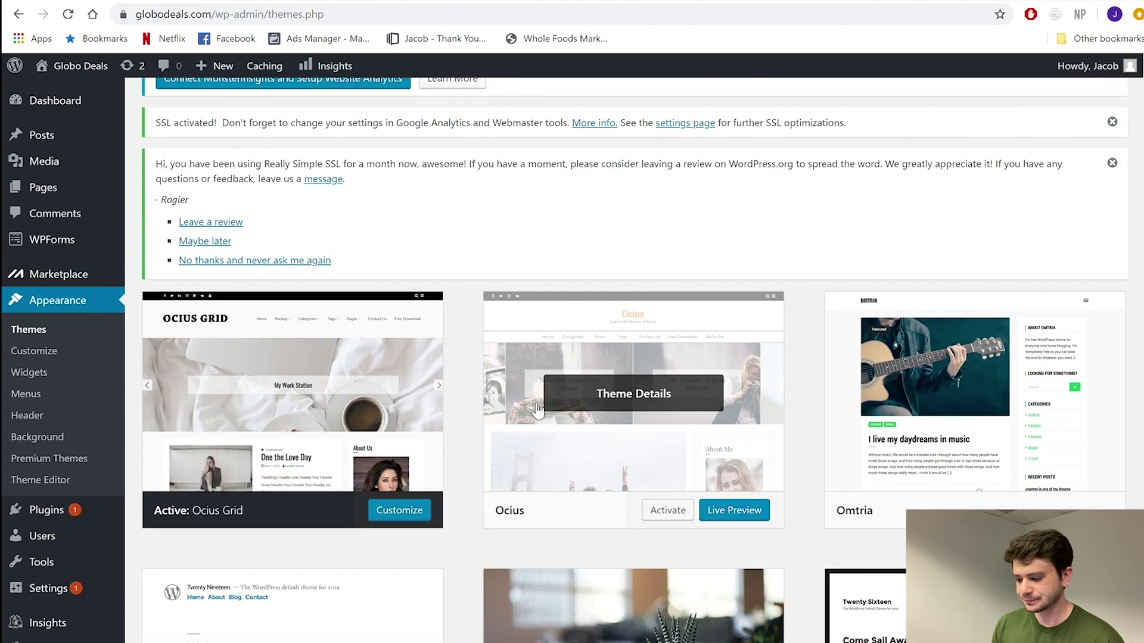
scroll(538, 410, down, 3)
scroll(537, 408, up, 8)
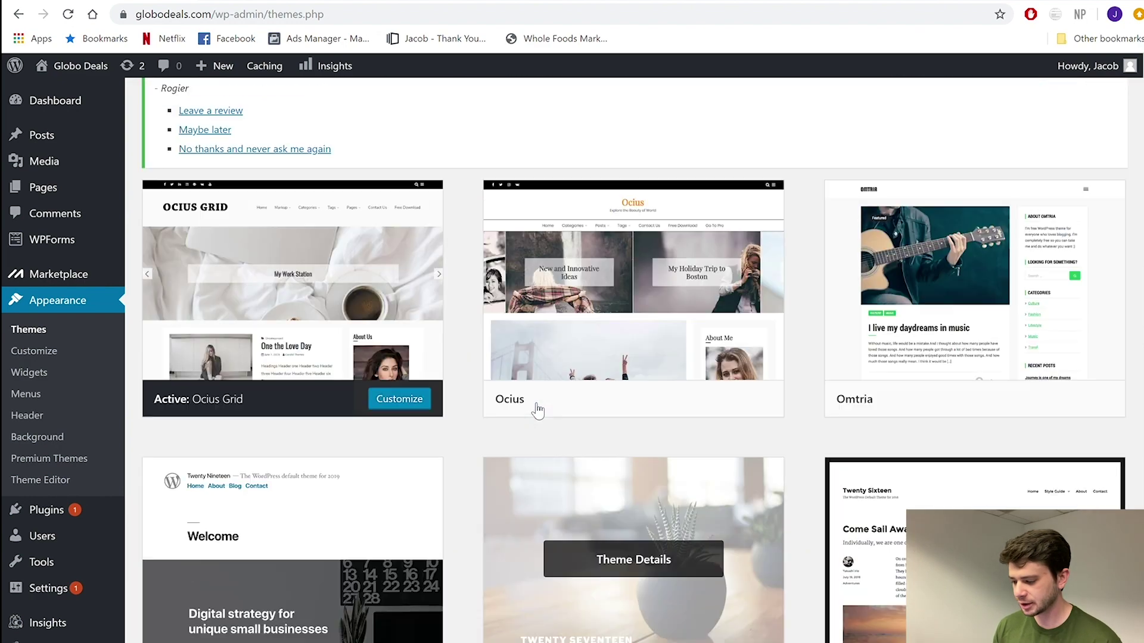
scroll(532, 402, down, 10)
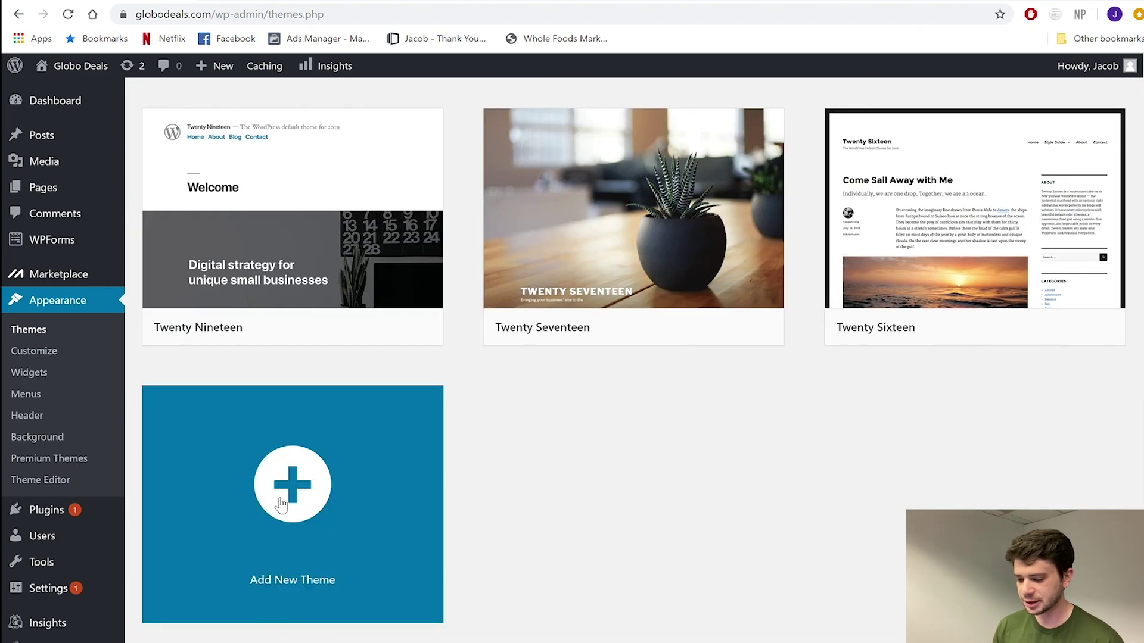
click(300, 497)
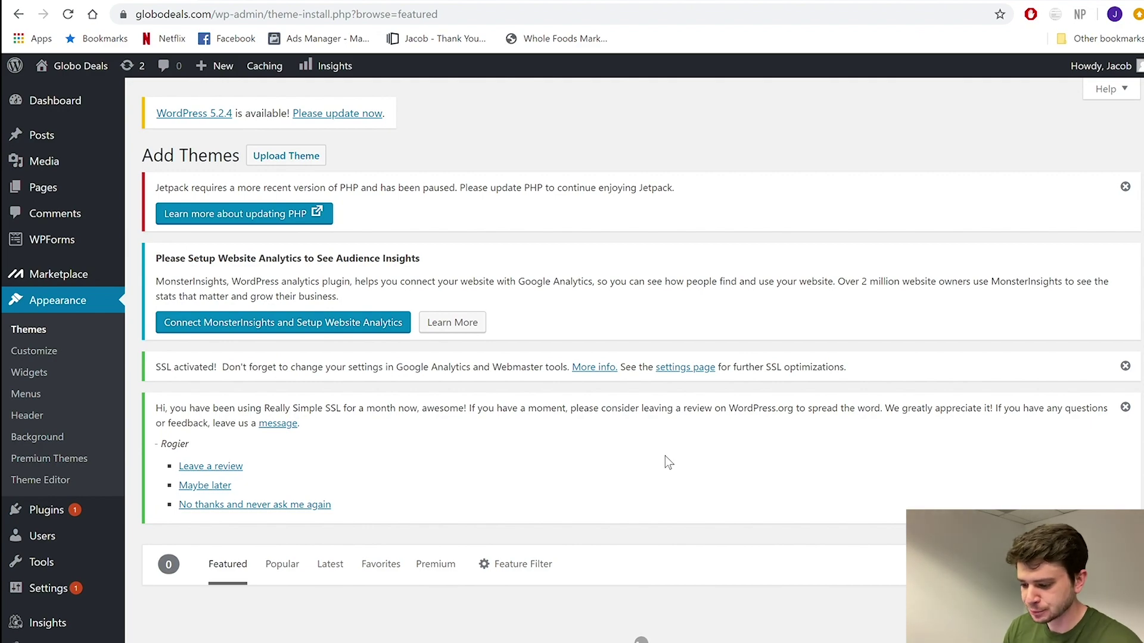
- Look through the featured themes offered on the Add Themes page
scroll(666, 458, down, 3)
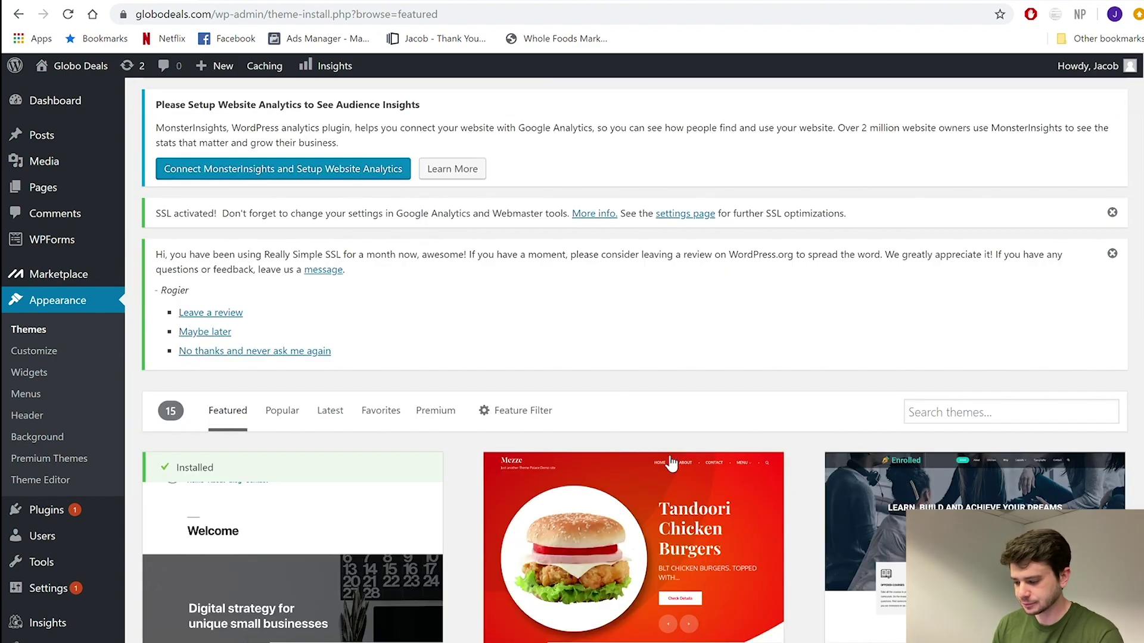
scroll(672, 463, down, 10)
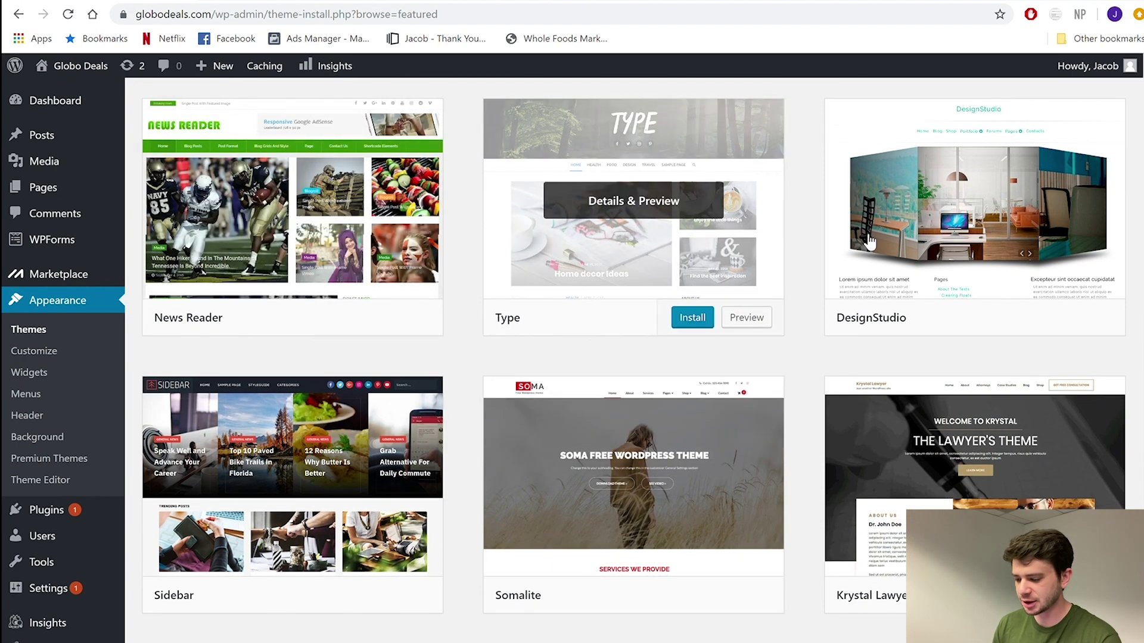
scroll(876, 244, down, 8)
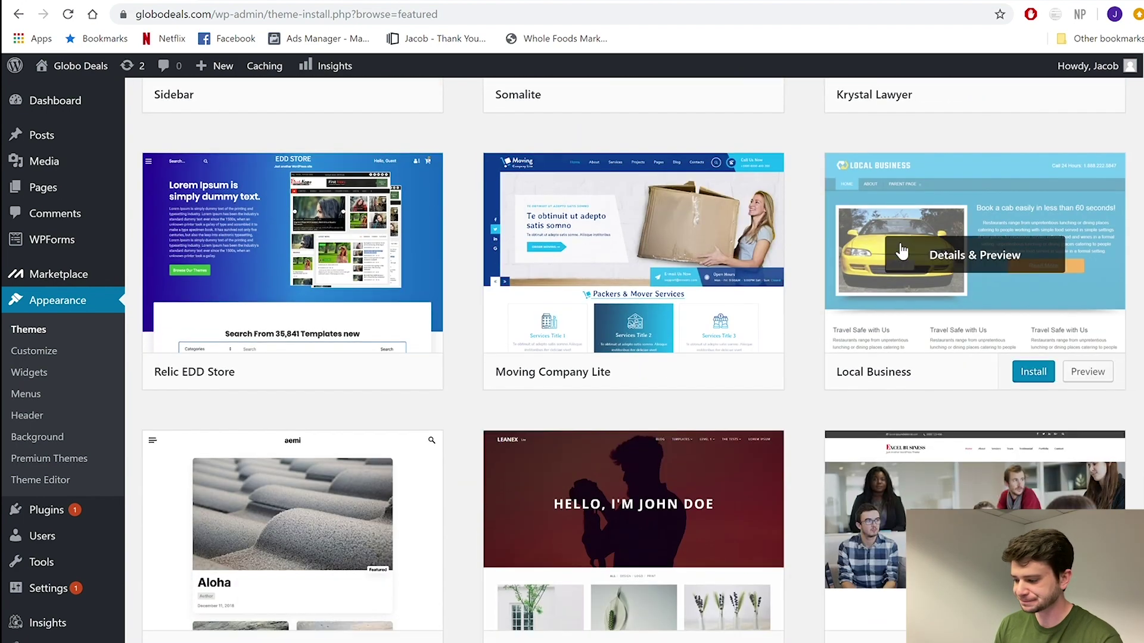
scroll(901, 251, down, 1)
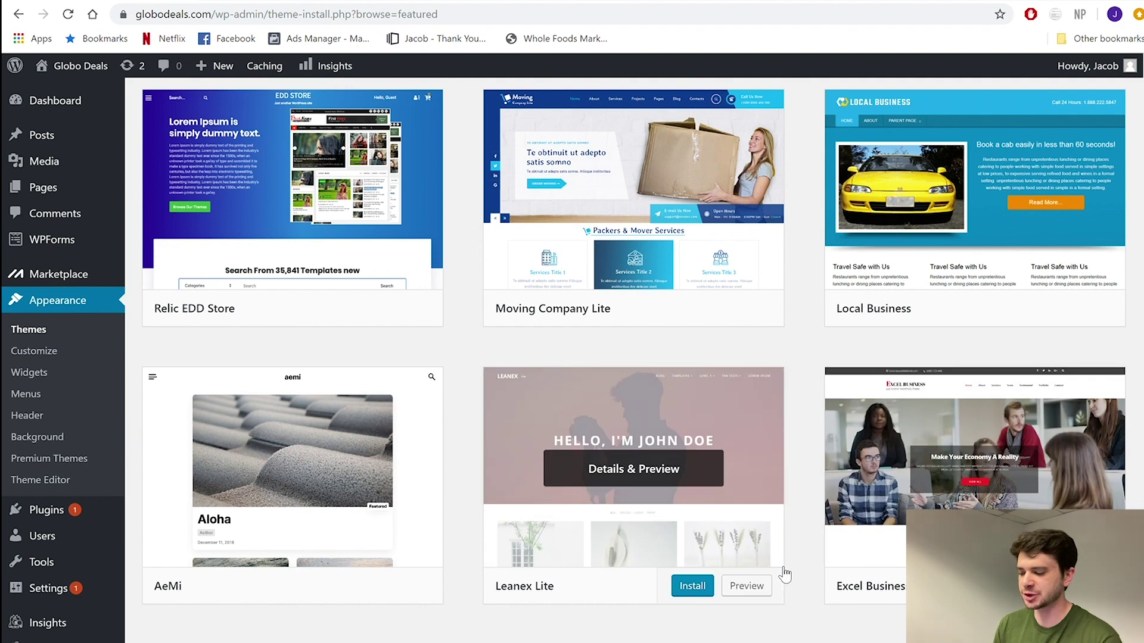
scroll(881, 632, up, 1)
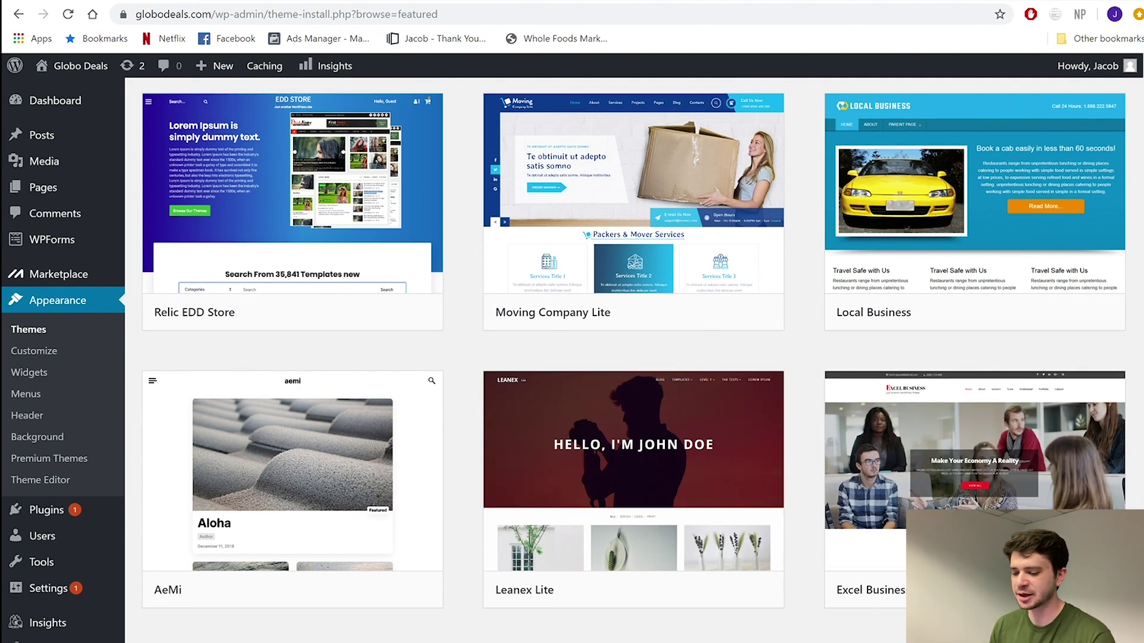
scroll(804, 477, up, 1)
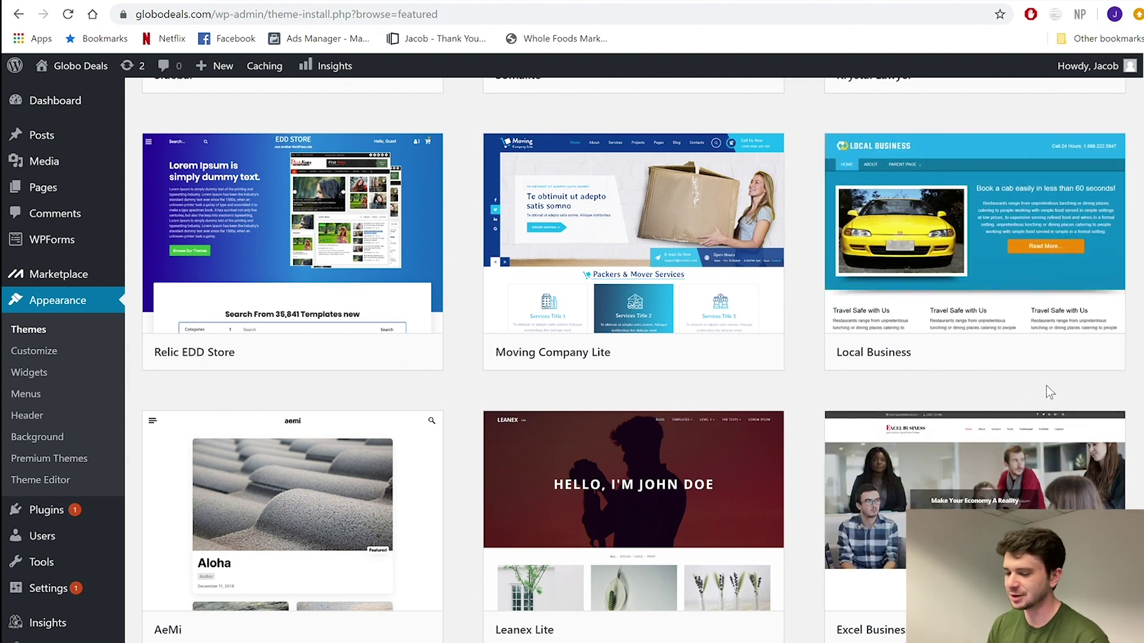
scroll(1046, 385, down, 1)
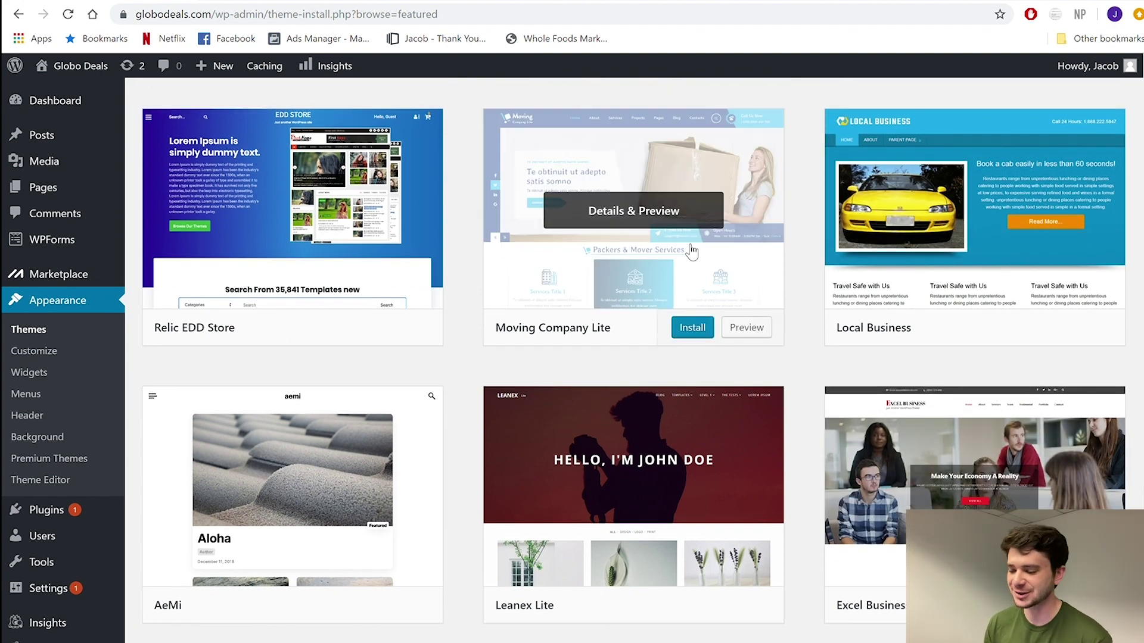
scroll(691, 252, down, 1)
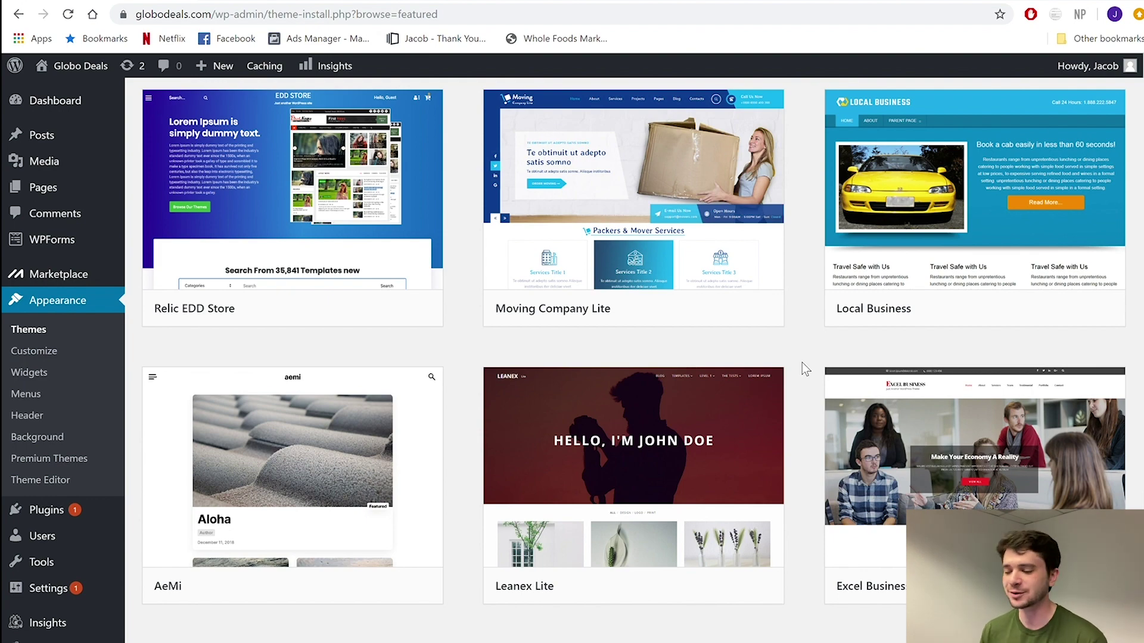
scroll(802, 362, up, 5)
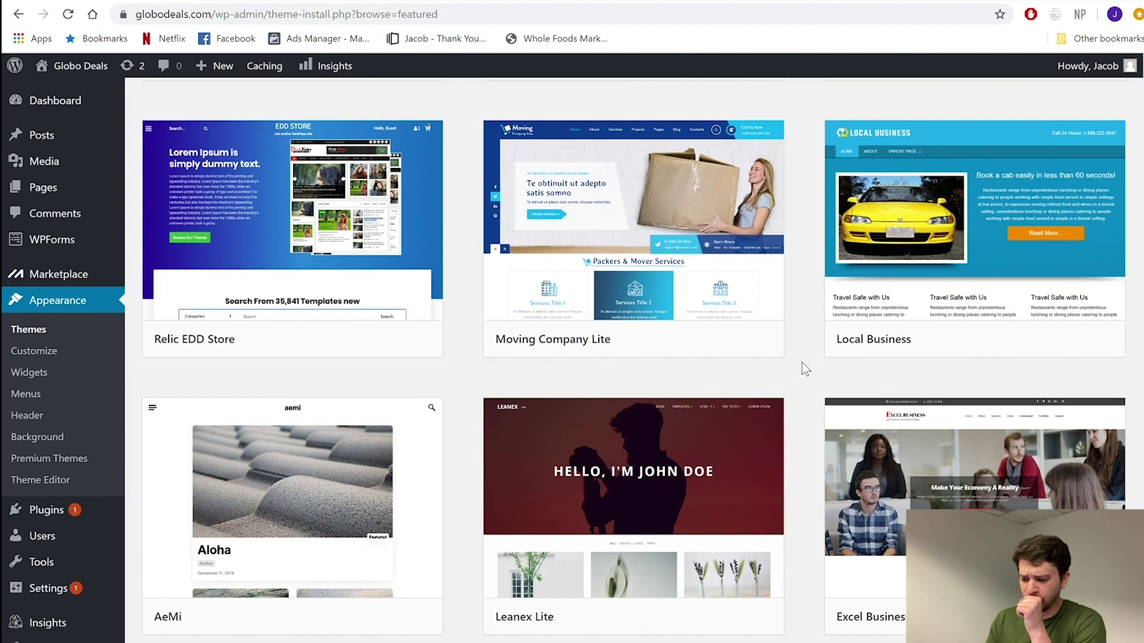
scroll(802, 362, up, 7)
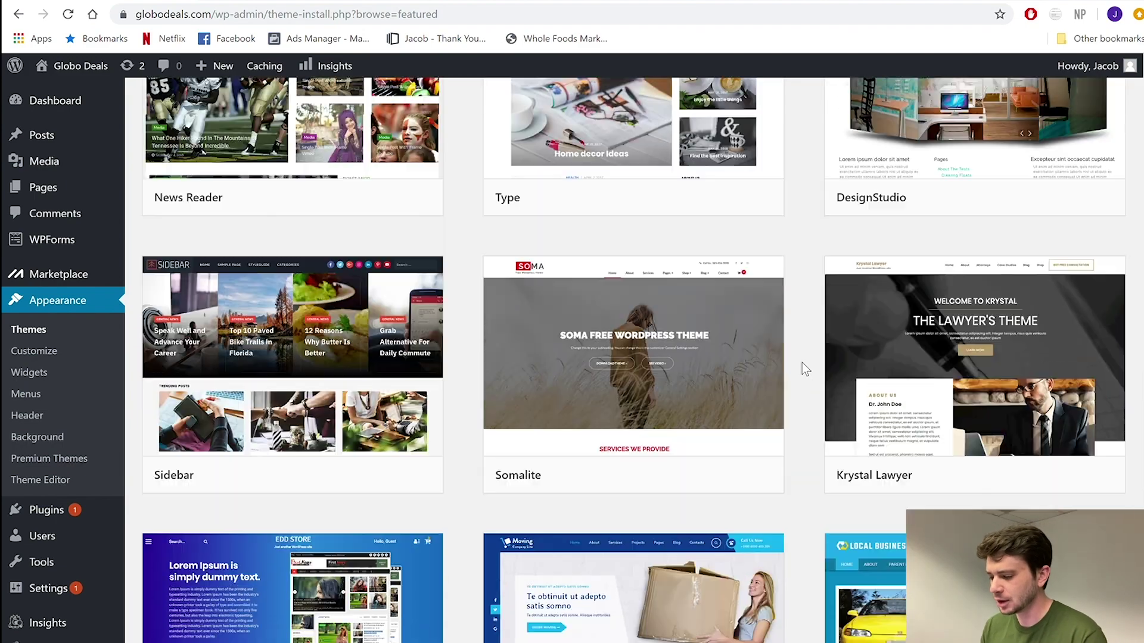
scroll(802, 362, up, 8)
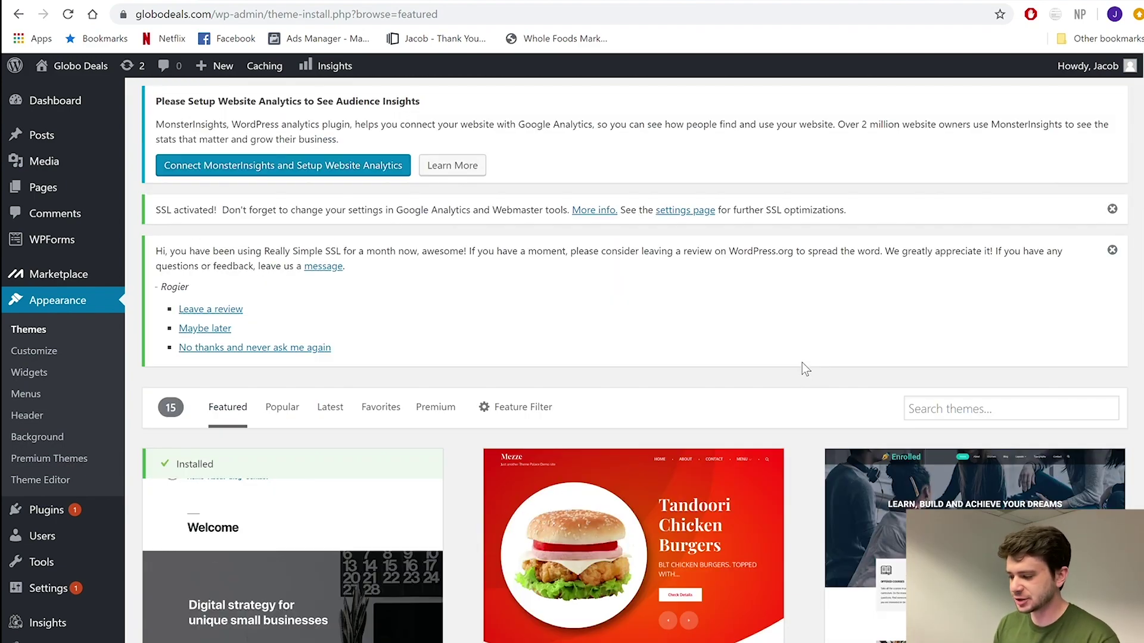
- Search the theme directory for "footer menu" and look through the matching themes
scroll(801, 362, down, 1)
scroll(801, 363, down, 1)
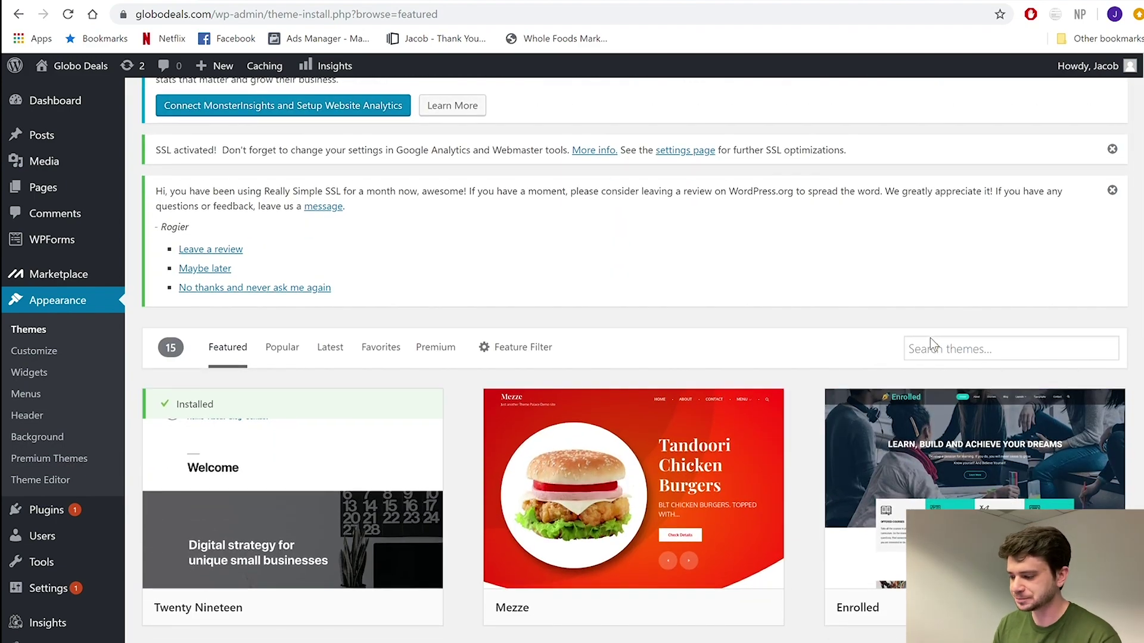
click(936, 348)
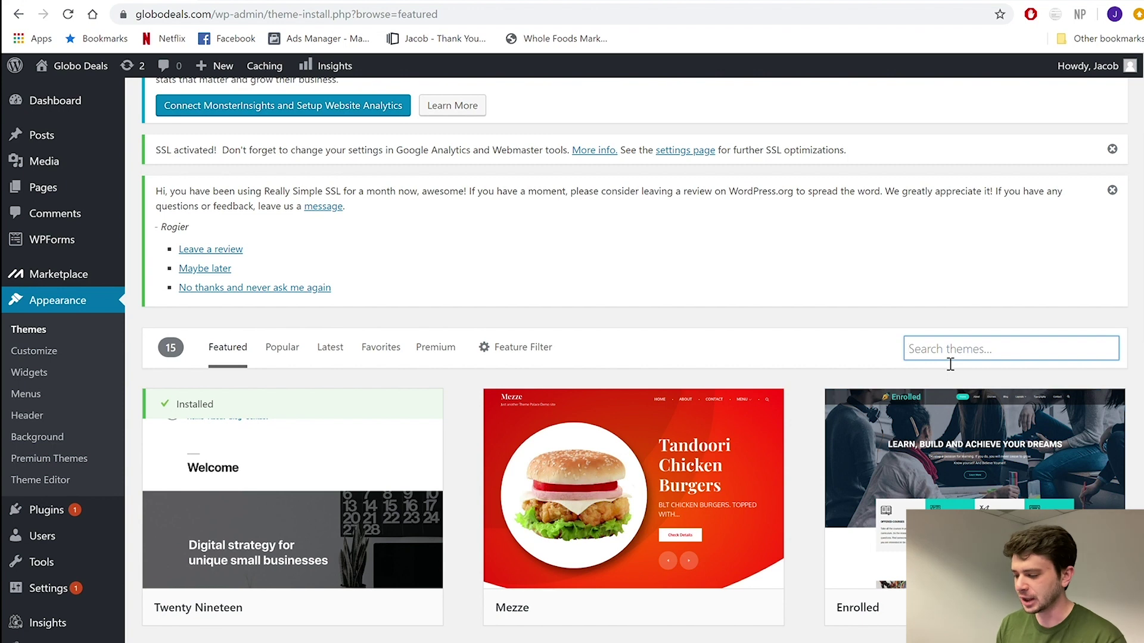
text(footer menu)
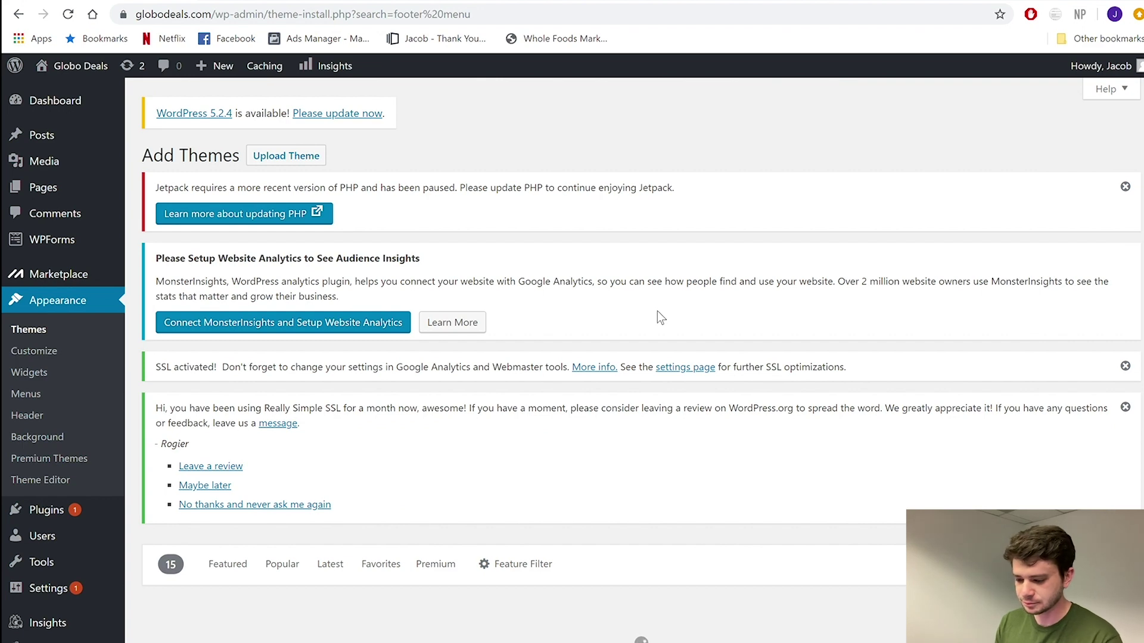
scroll(658, 312, down, 4)
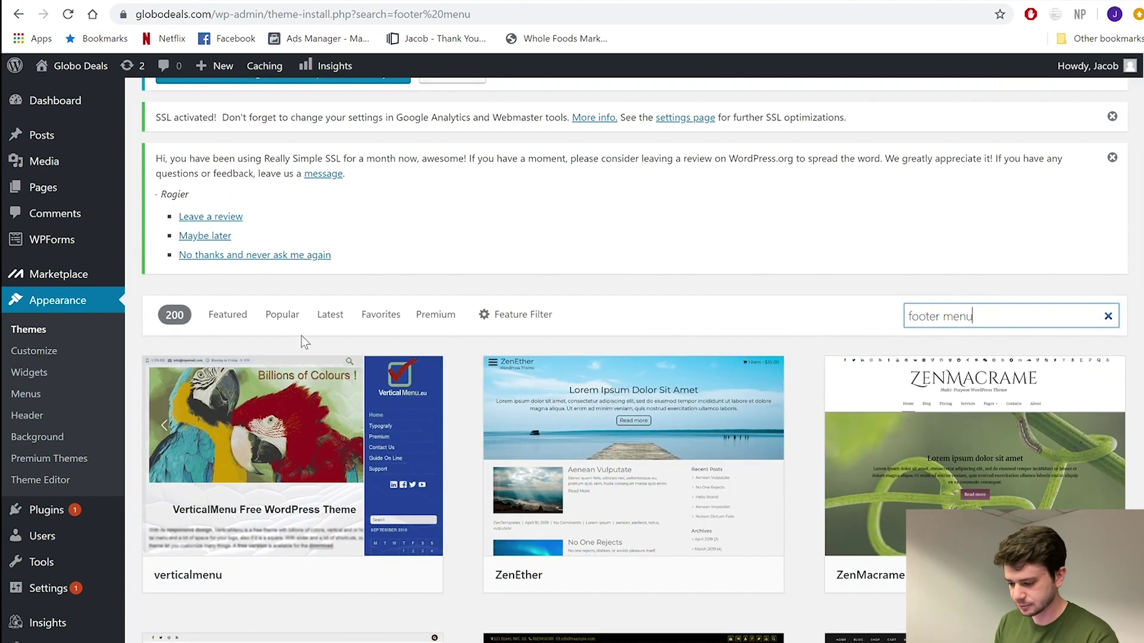
scroll(630, 410, down, 5)
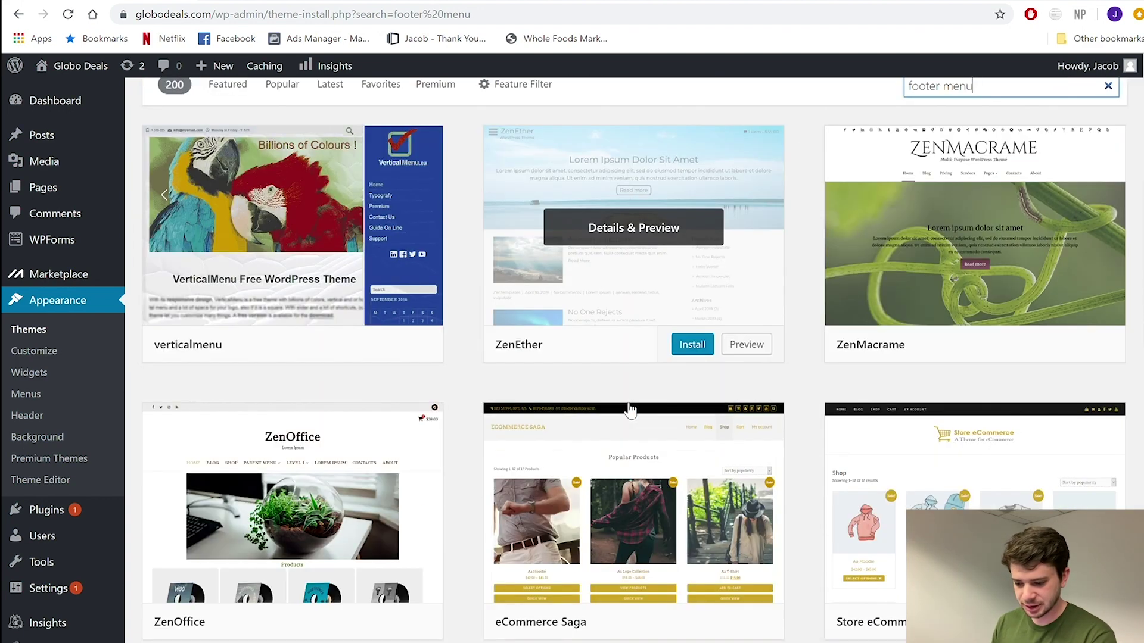
scroll(631, 409, down, 5)
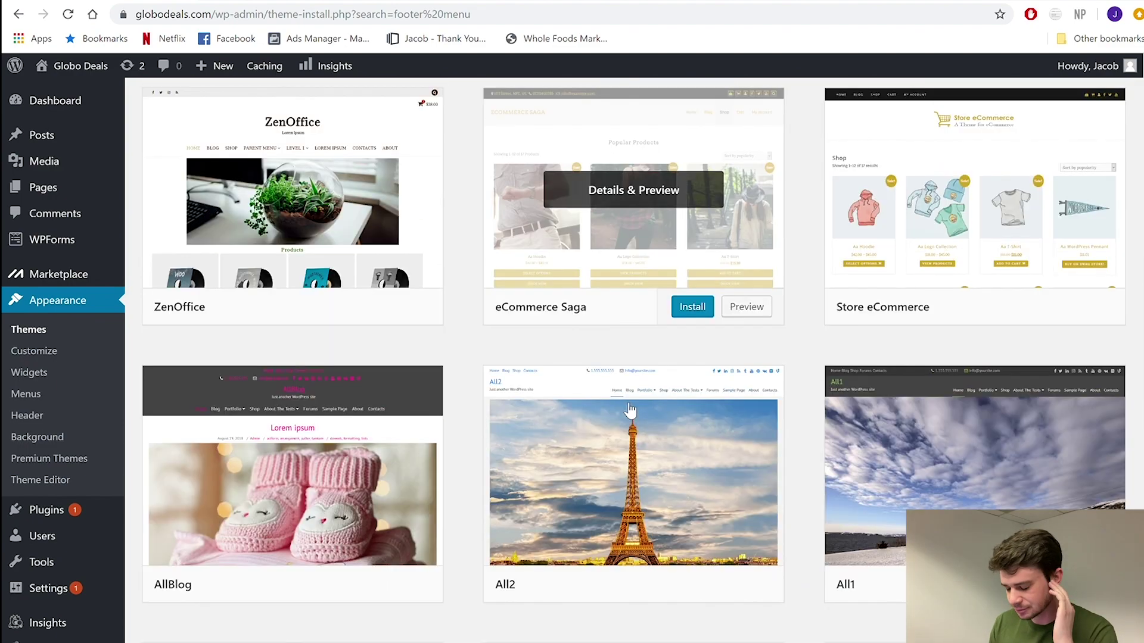
scroll(636, 534, down, 5)
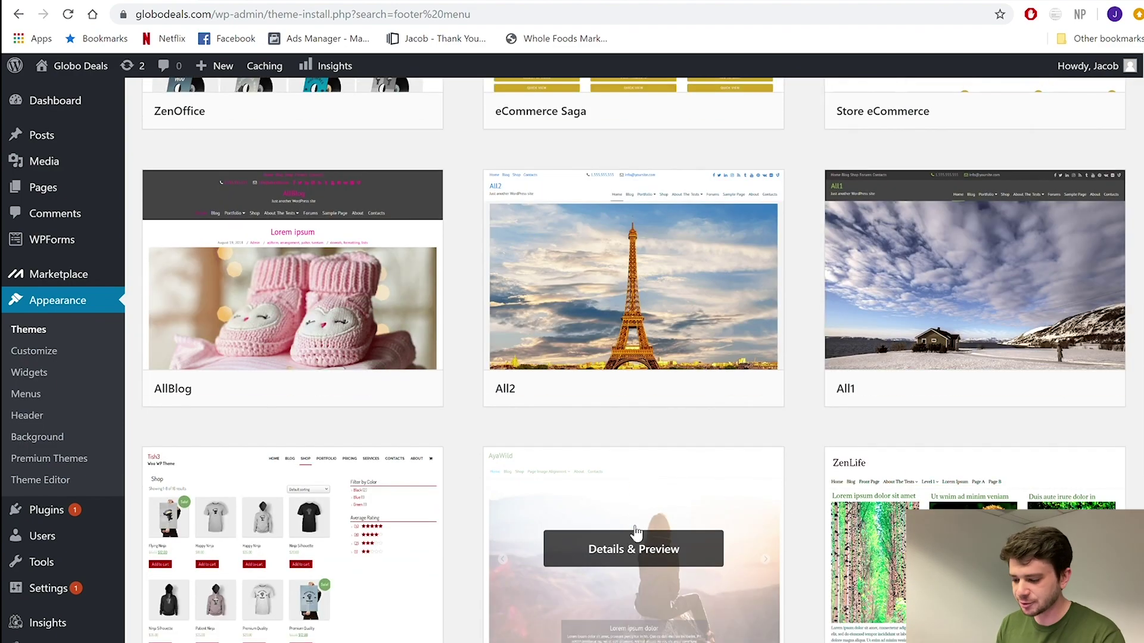
scroll(636, 534, up, 15)
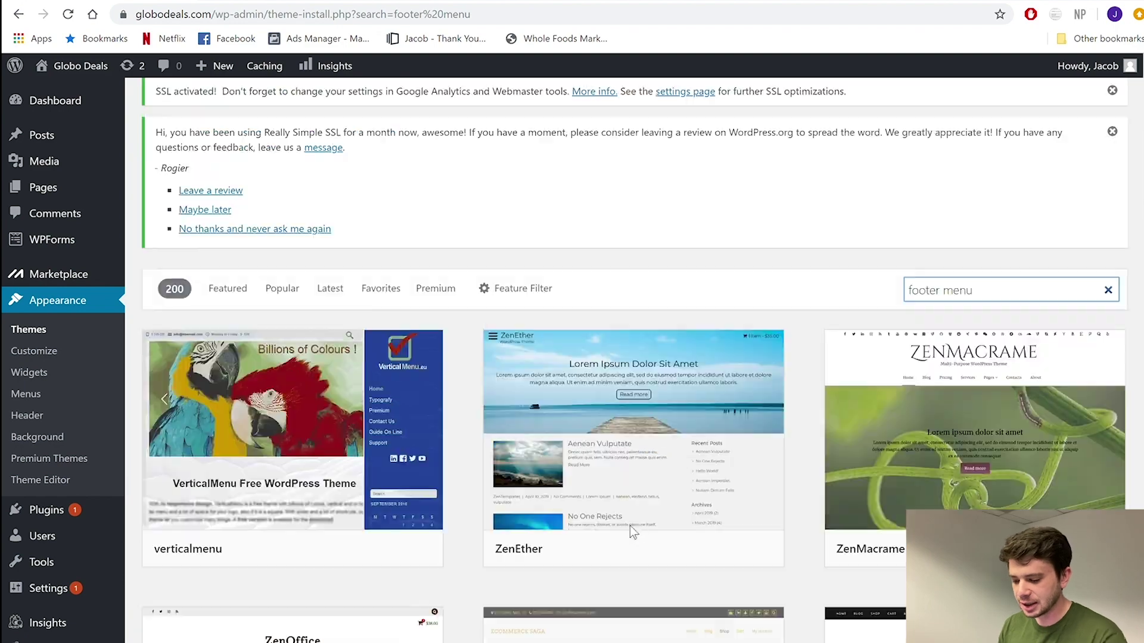
- Preview the ZenEther theme, examine its description and sample page elements, and close the preview
scroll(630, 525, down, 2)
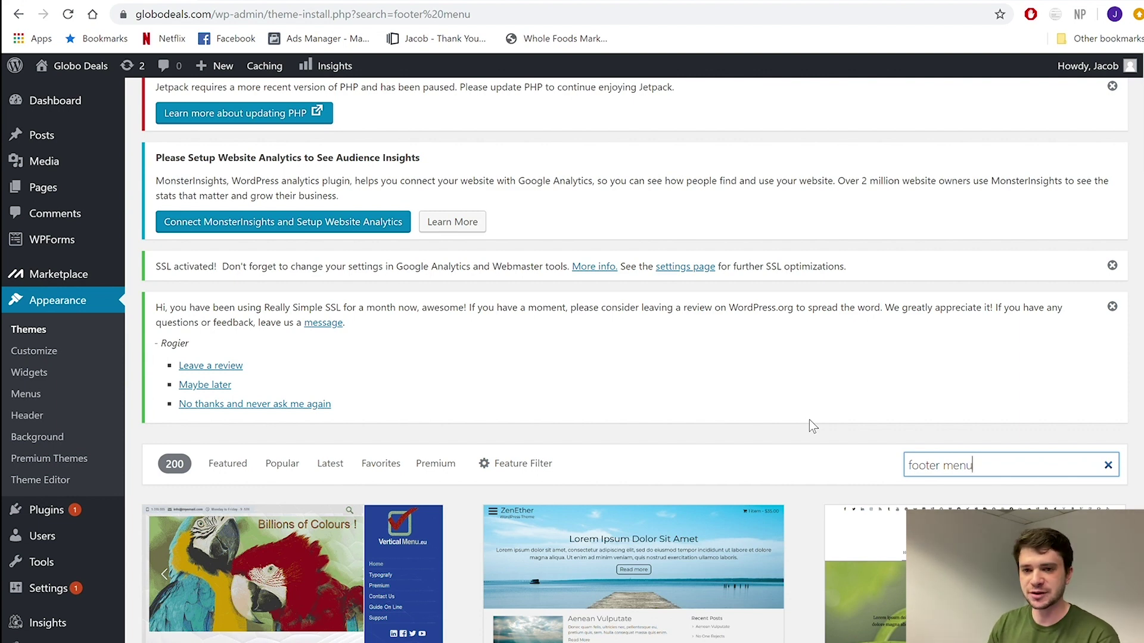
scroll(809, 419, down, 3)
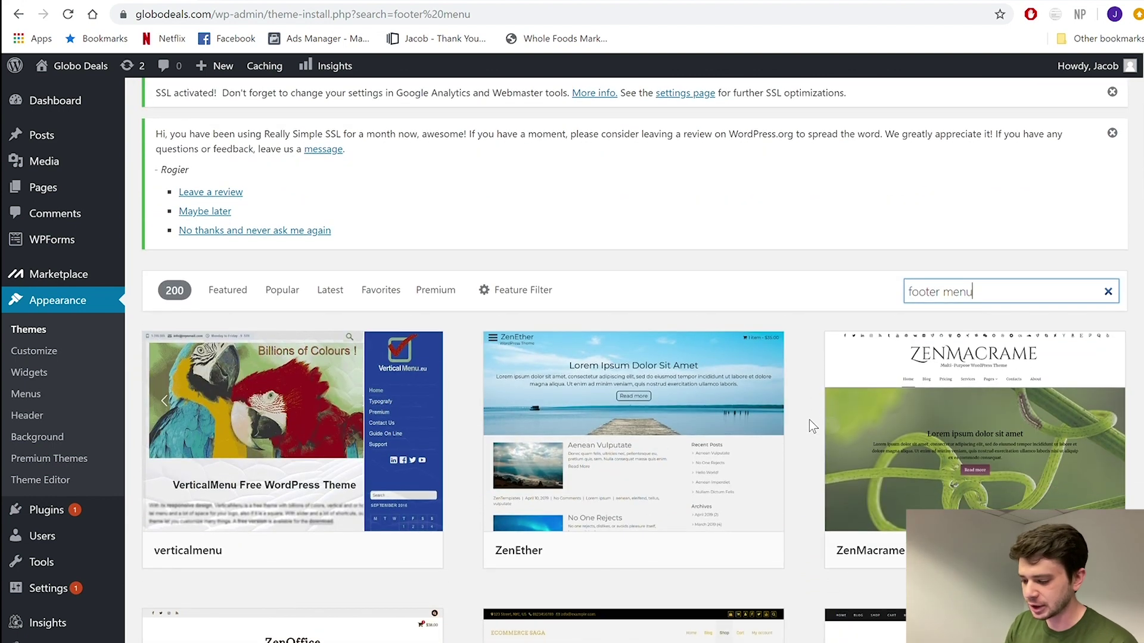
mouse_move(689, 489)
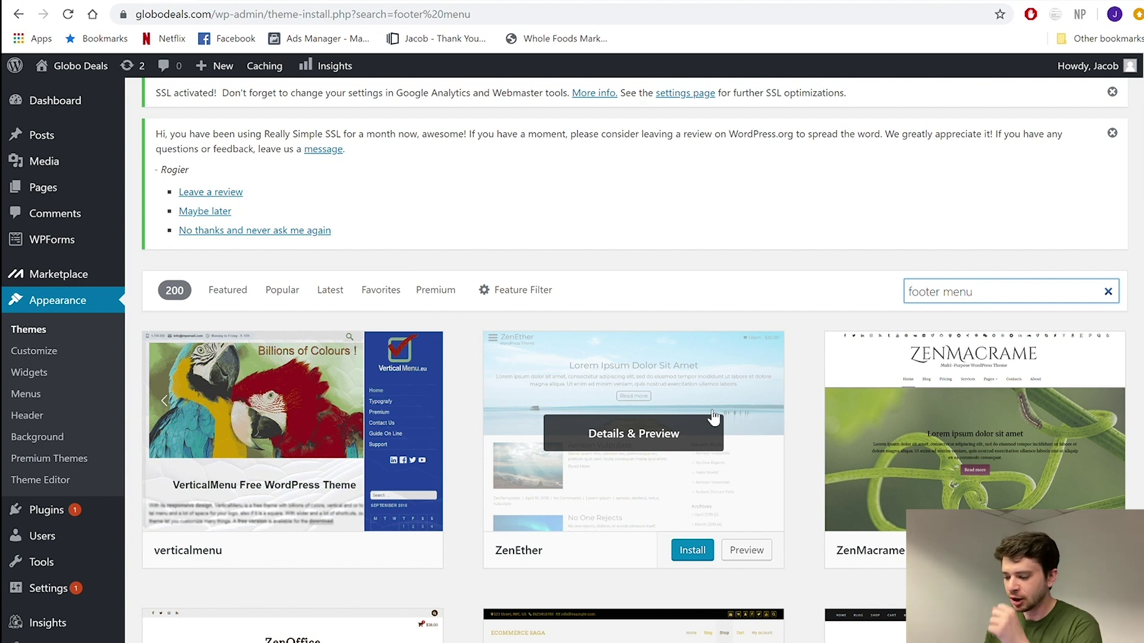
scroll(735, 586, down, 1)
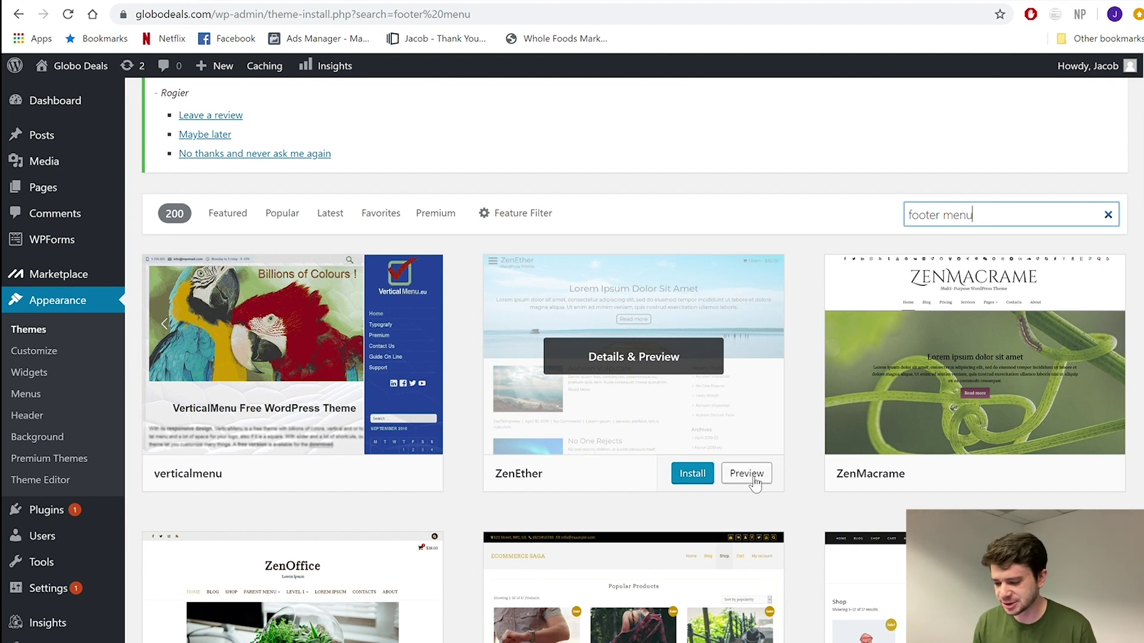
click(754, 482)
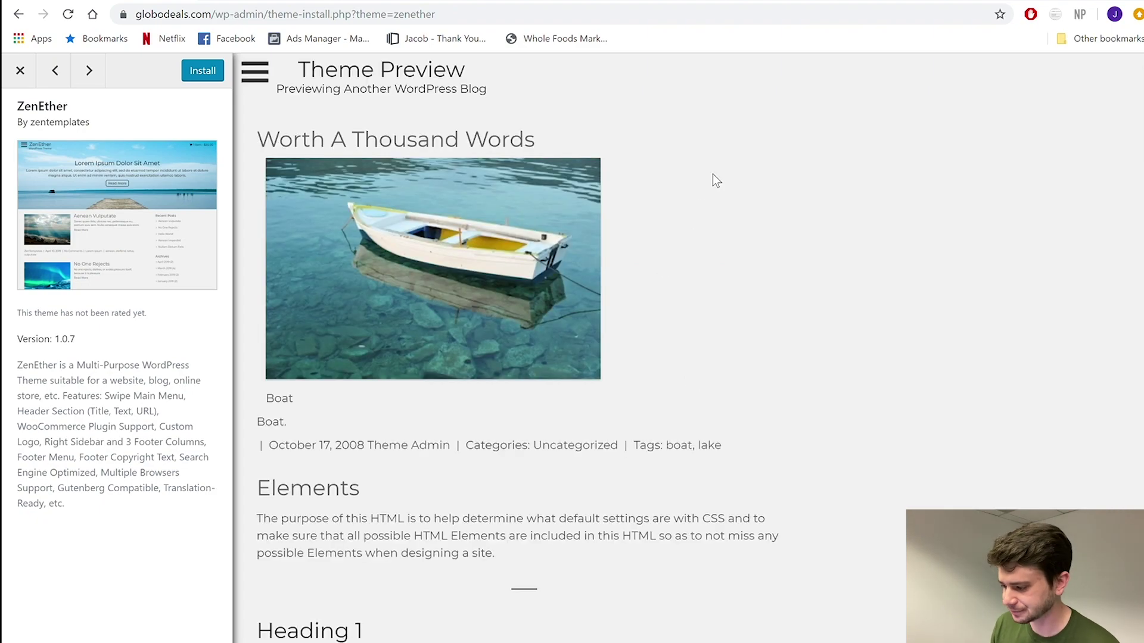
scroll(712, 174, down, 11)
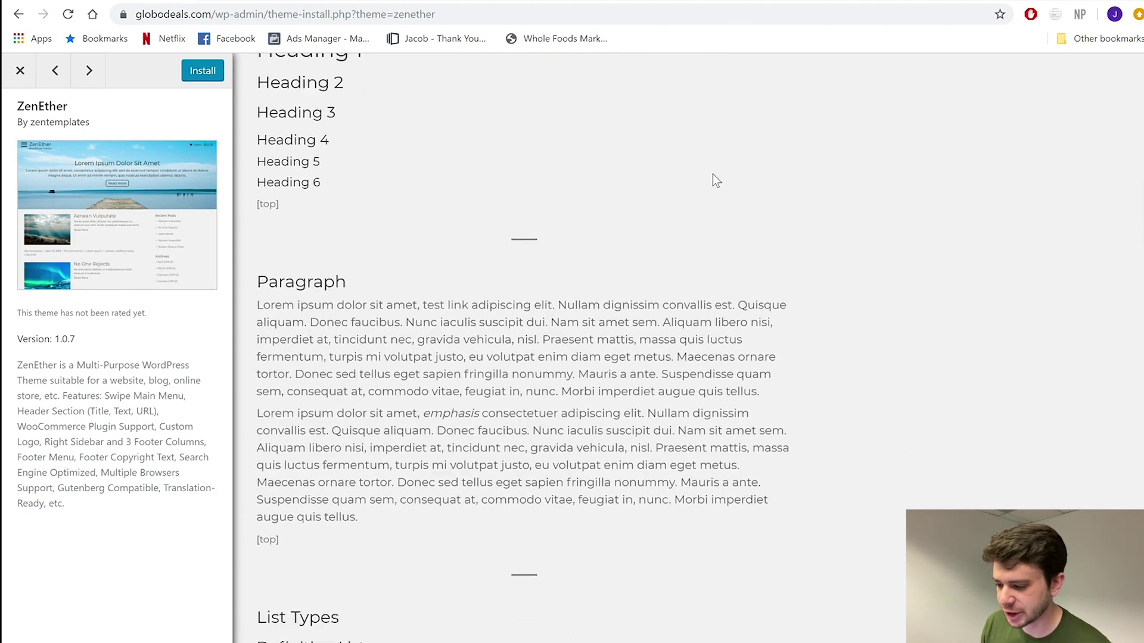
scroll(713, 174, down, 20)
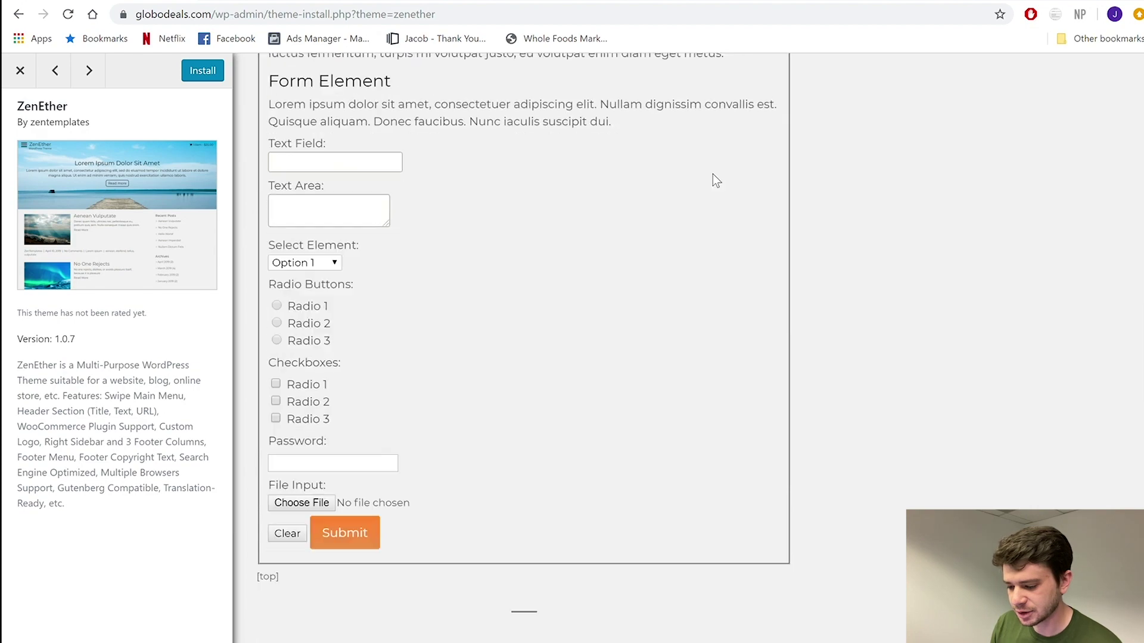
scroll(713, 175, up, 20)
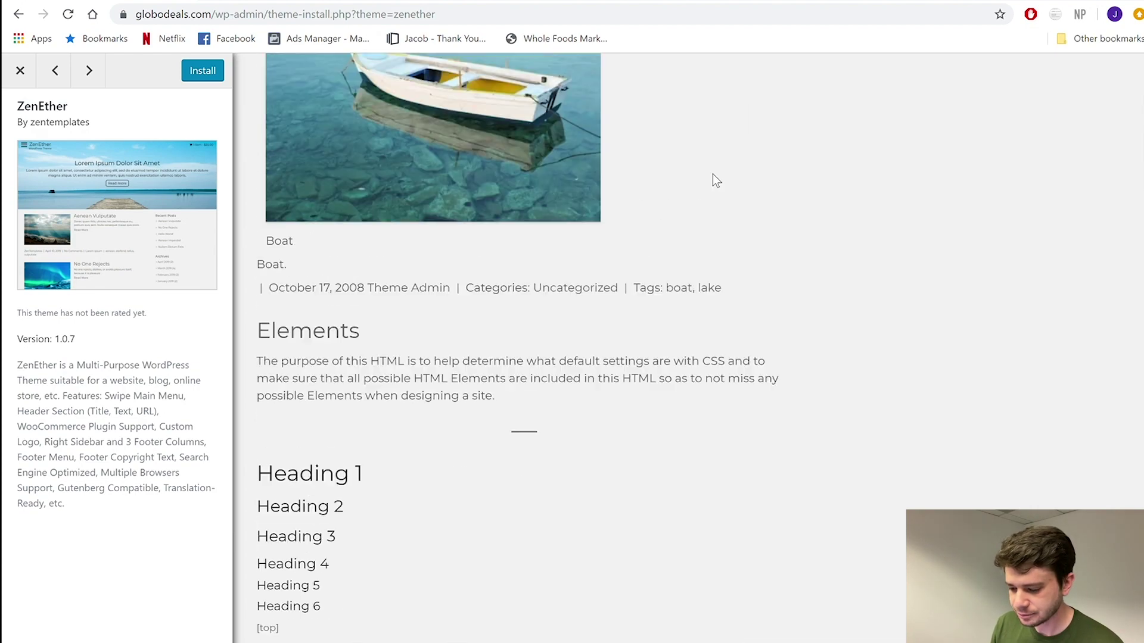
scroll(734, 119, down, 10)
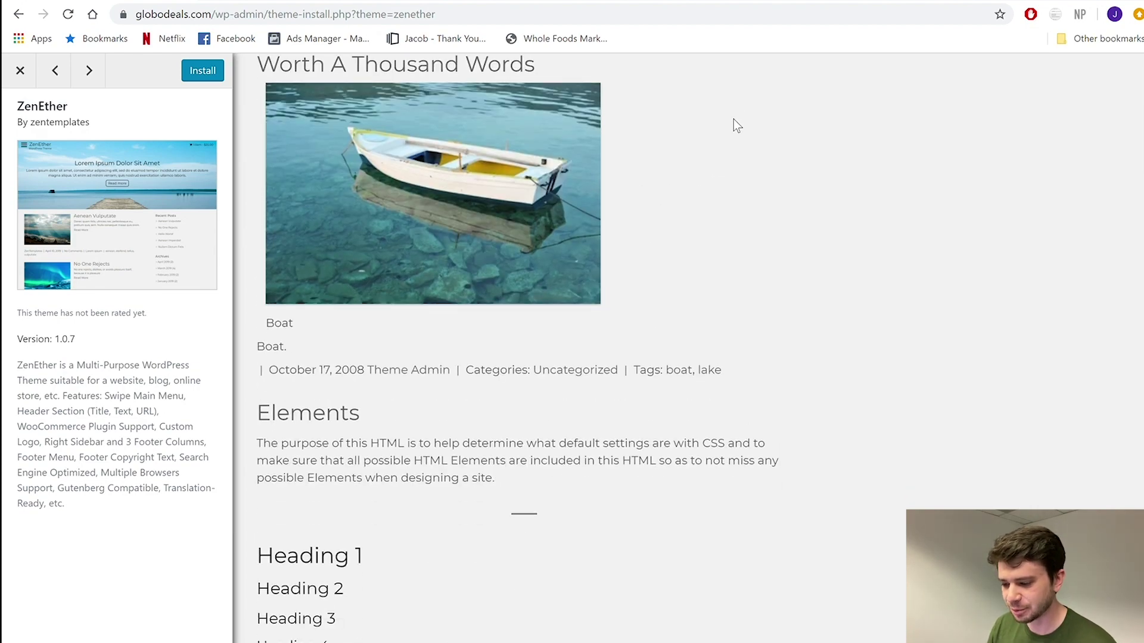
scroll(734, 122, down, 10)
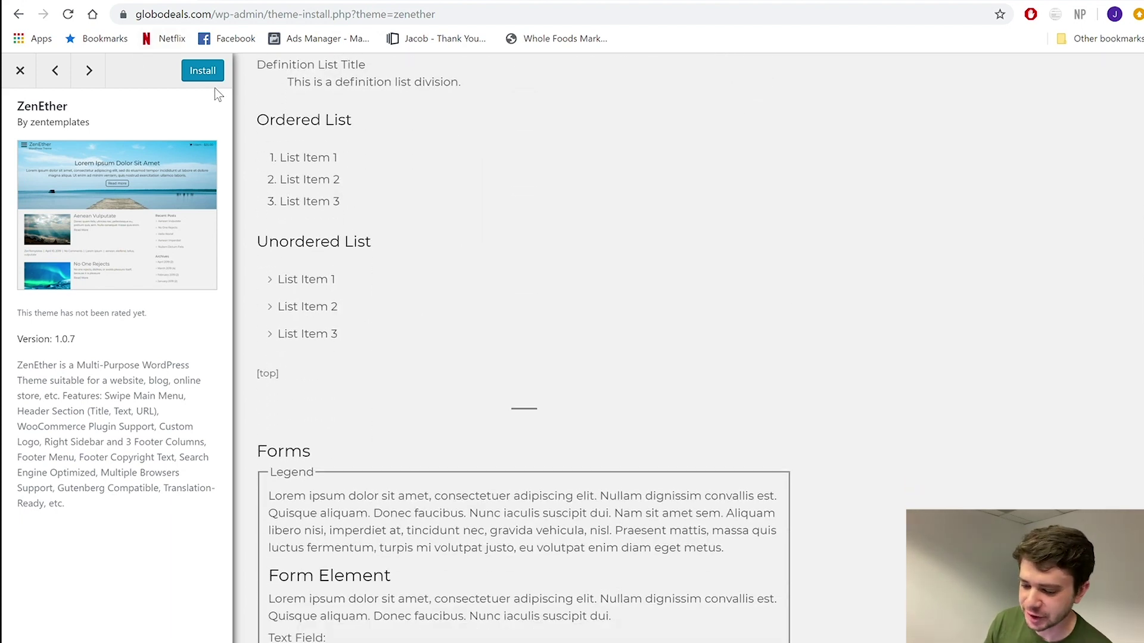
scroll(298, 236, down, 6)
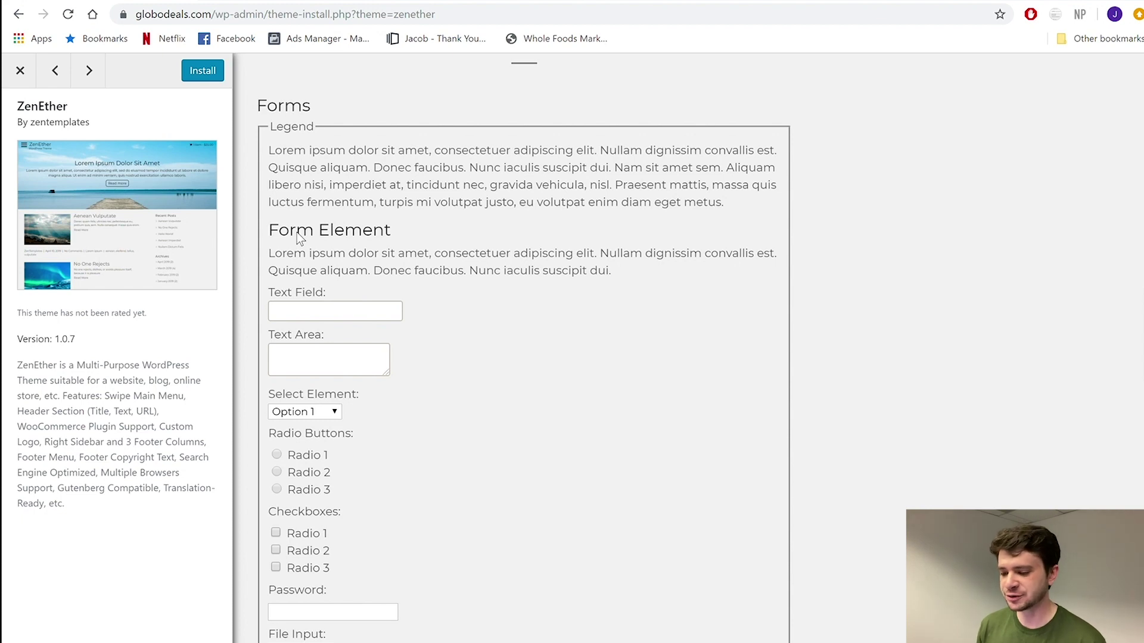
click(21, 74)
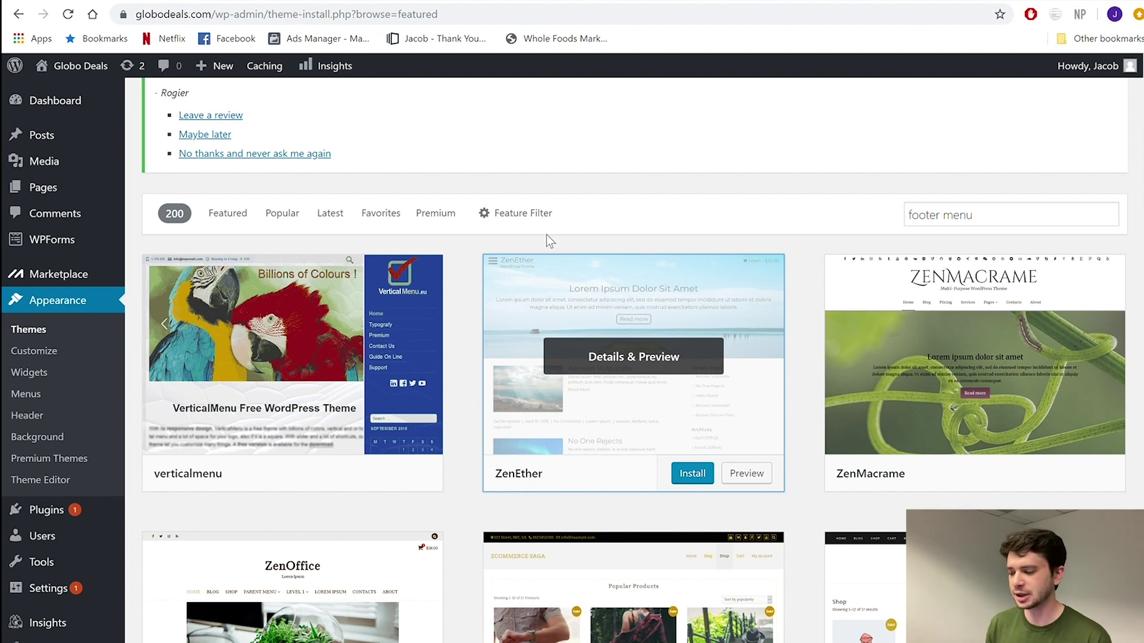
drag(573, 232, 152, 187)
click(152, 186)
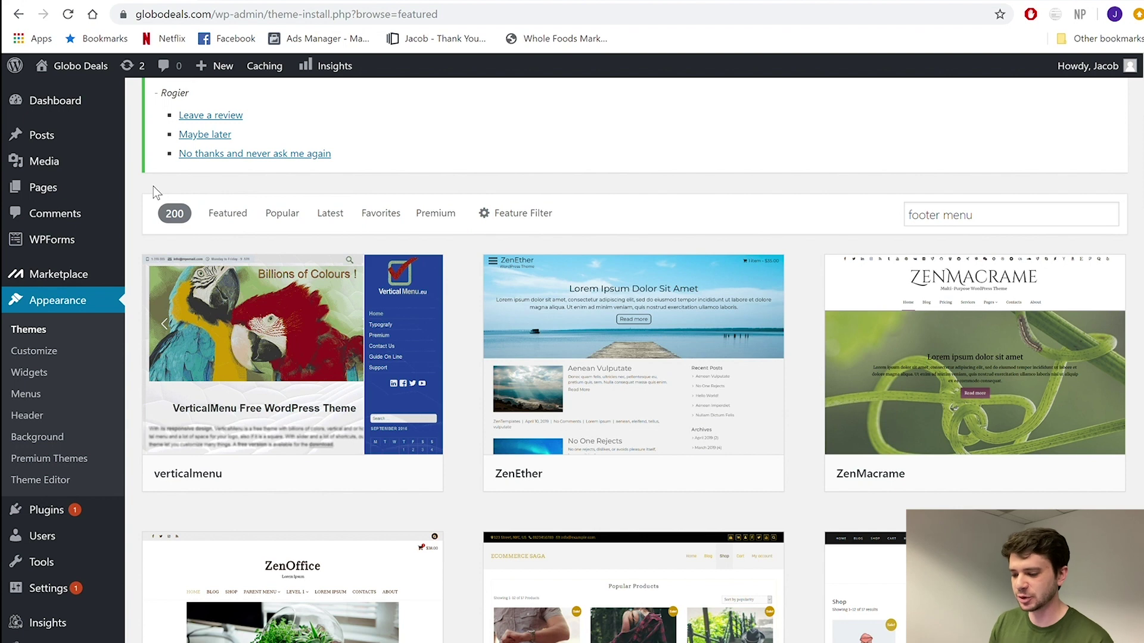